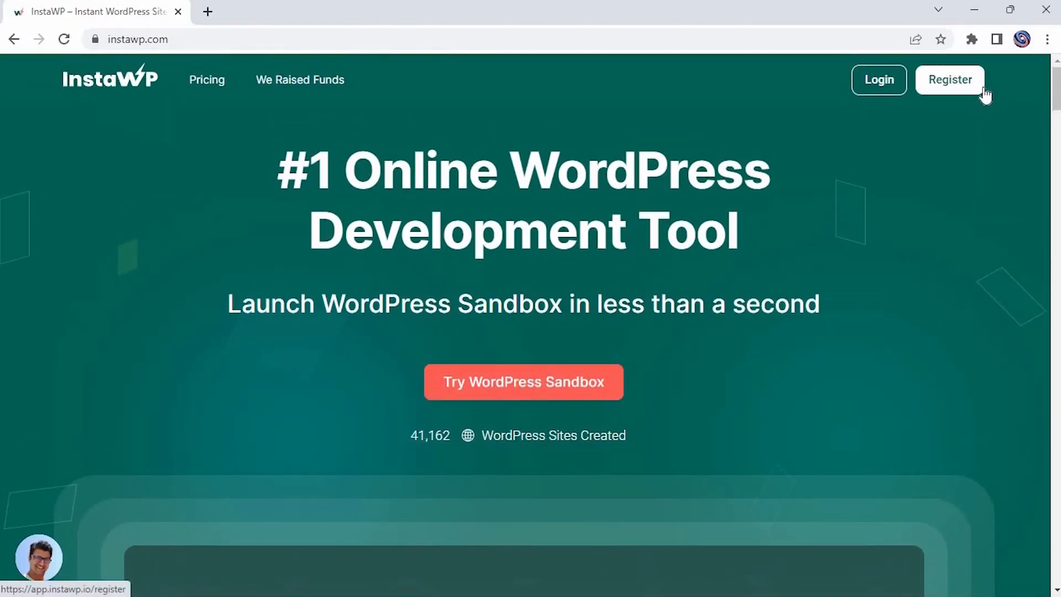
# Create a new temporary sandbox site from scratch with WP version 6.0.2, PHP 7.4 and the default configuration
pyautogui.click(525, 381)
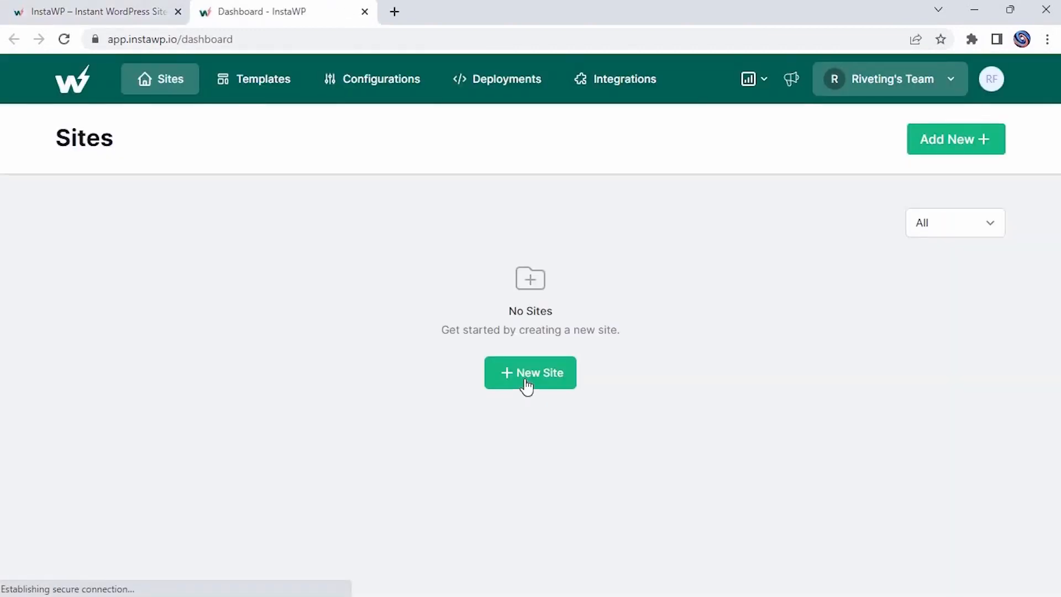
pyautogui.click(525, 379)
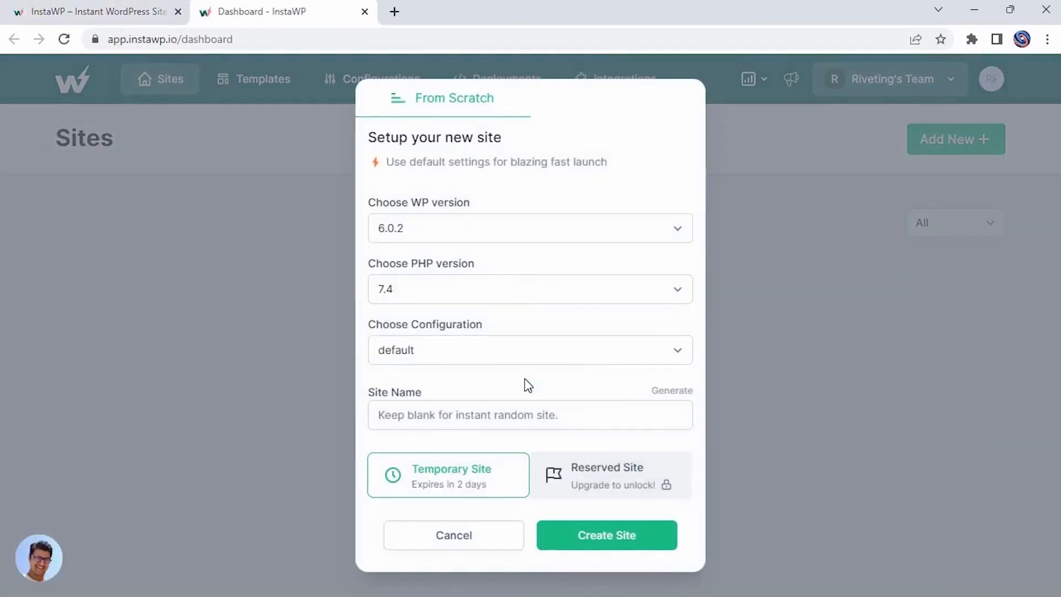
pyautogui.click(587, 535)
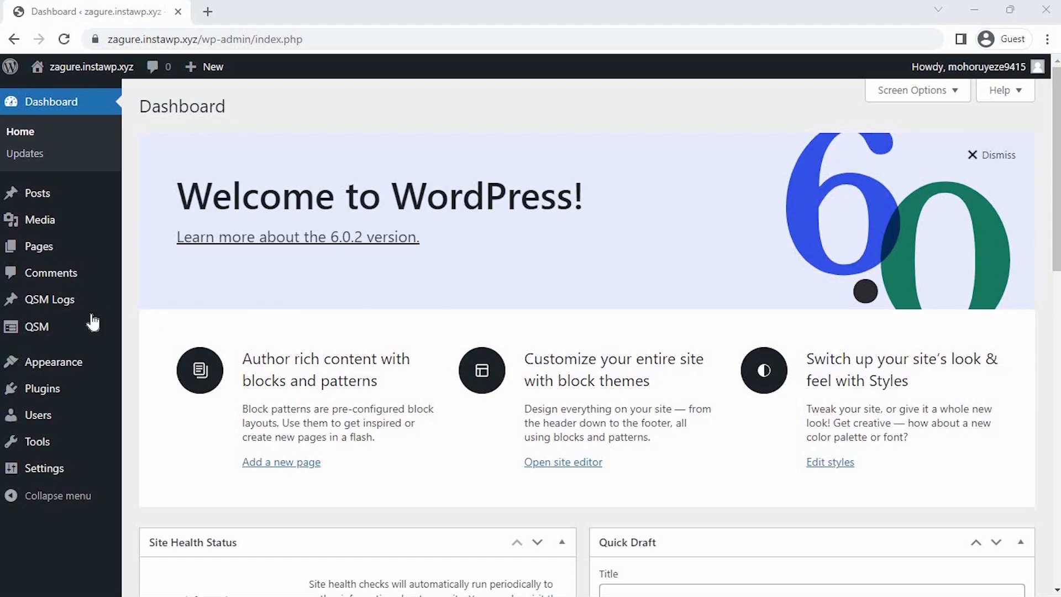
# Go to the QSM plugin's Quizzes & Surveys list and start adding a new quiz
pyautogui.moveTo(88, 326)
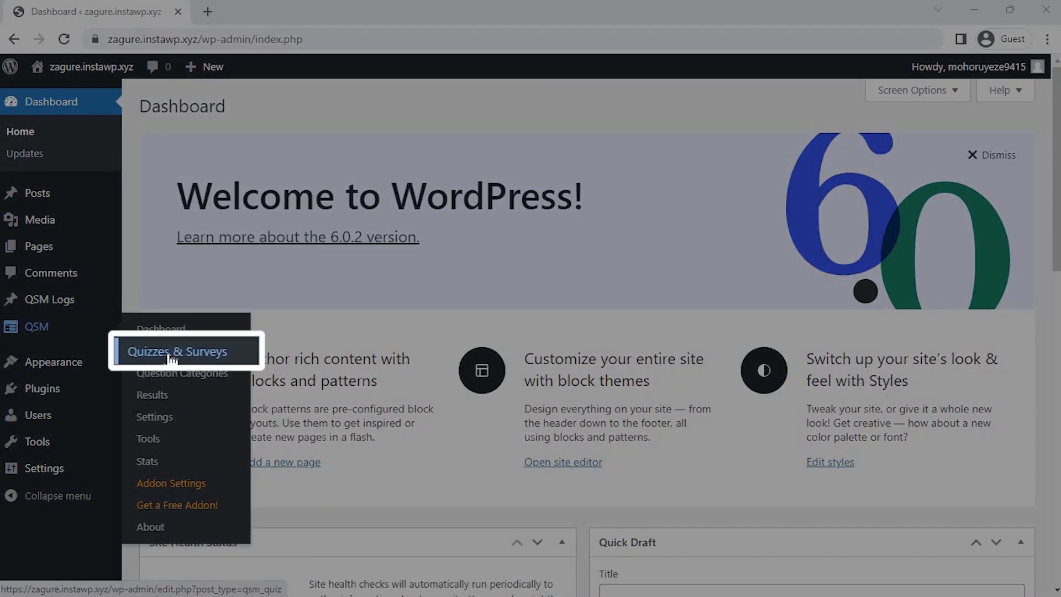
pyautogui.click(173, 356)
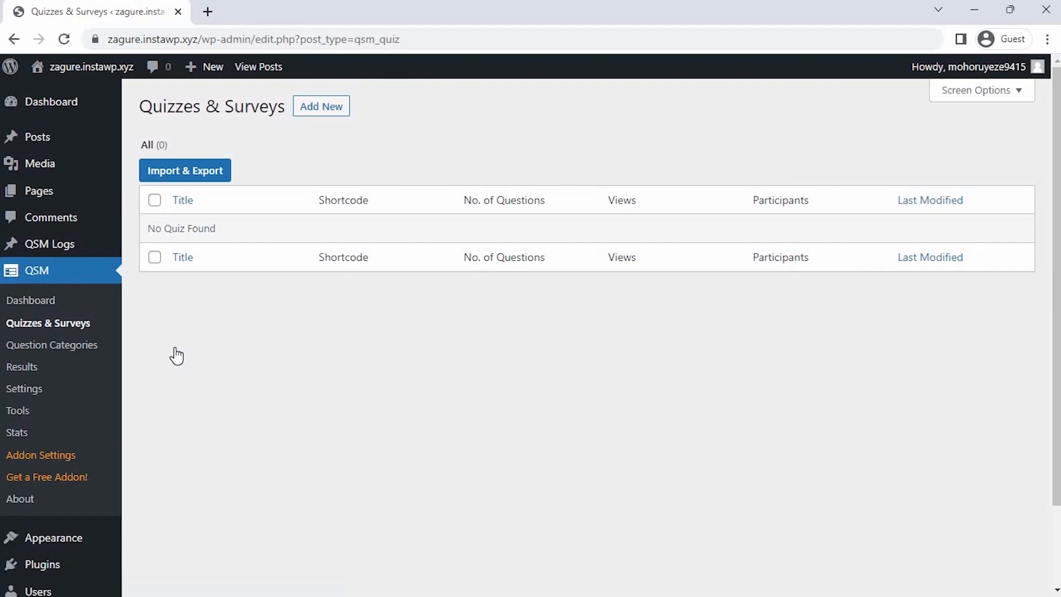
pyautogui.click(322, 111)
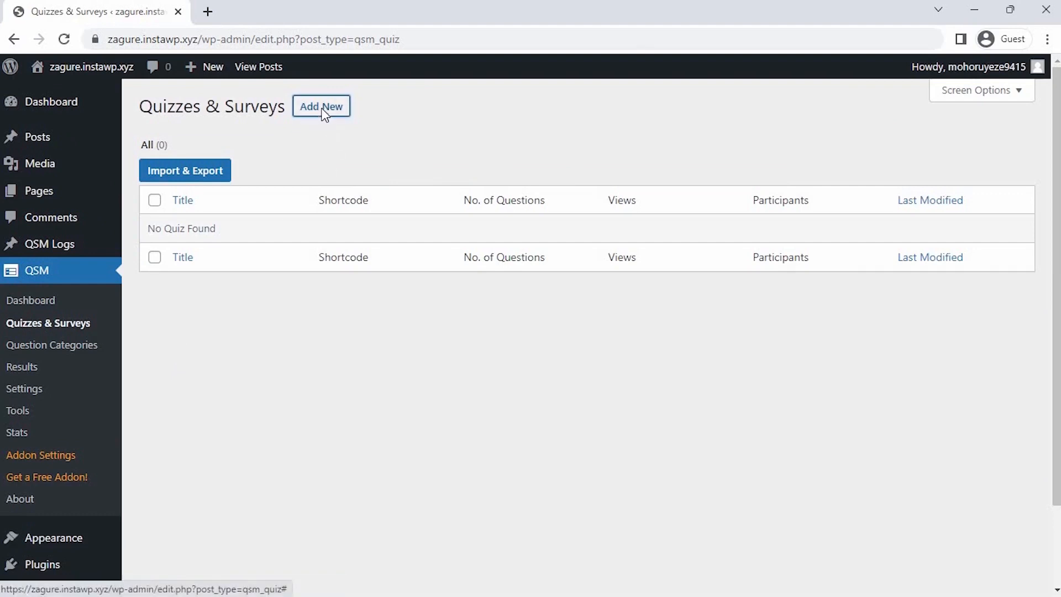
# Browse the available quiz themes and continue to the quiz settings with the Default Theme
pyautogui.moveTo(262, 299)
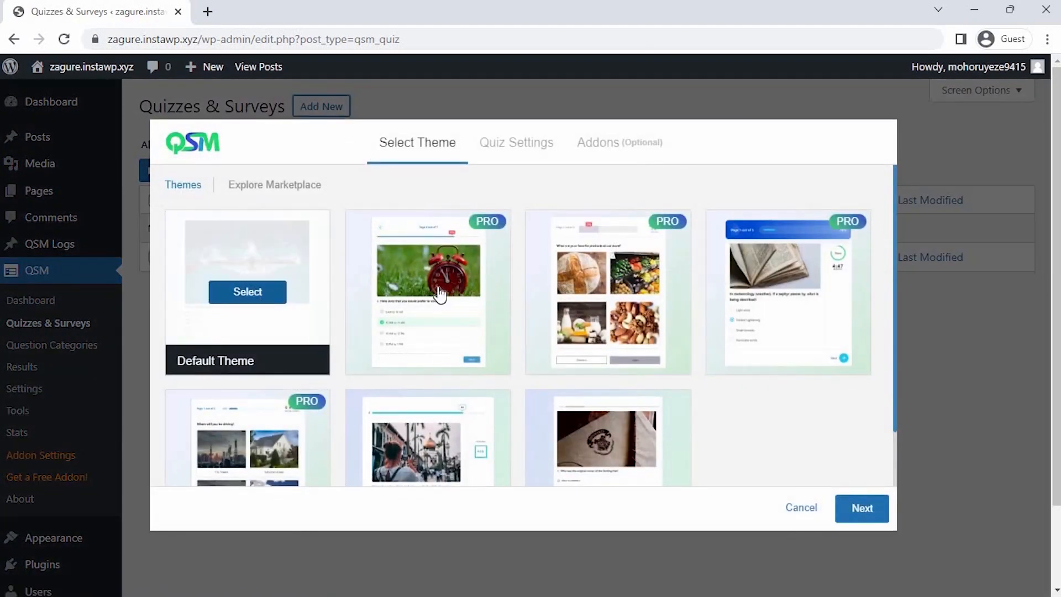
pyautogui.moveTo(838, 338)
pyautogui.scroll(-1, 839, 337)
pyautogui.scroll(-2, 838, 338)
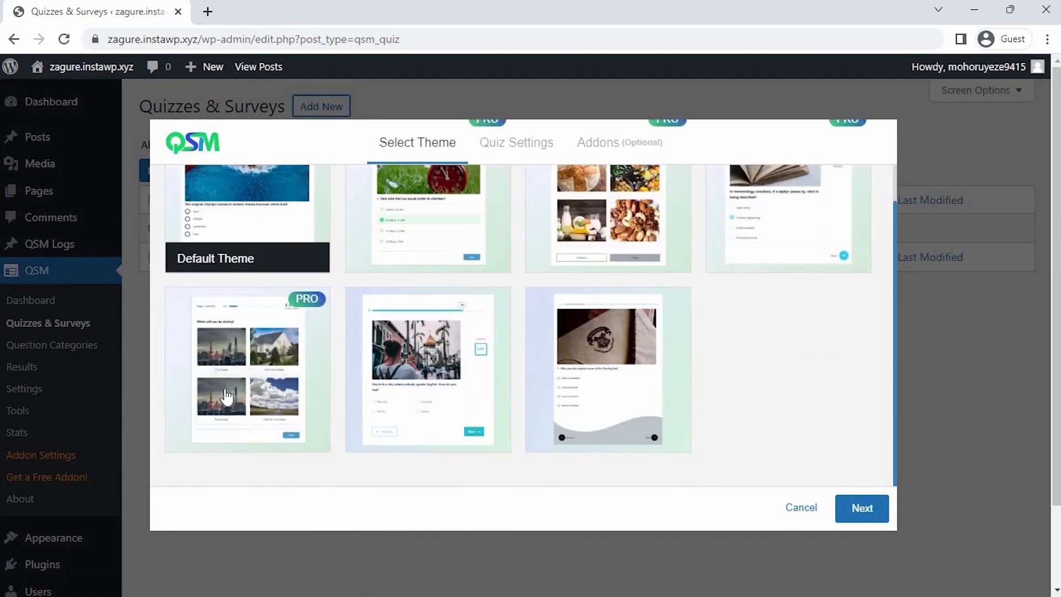
pyautogui.moveTo(592, 383)
pyautogui.scroll(3, 339, 300)
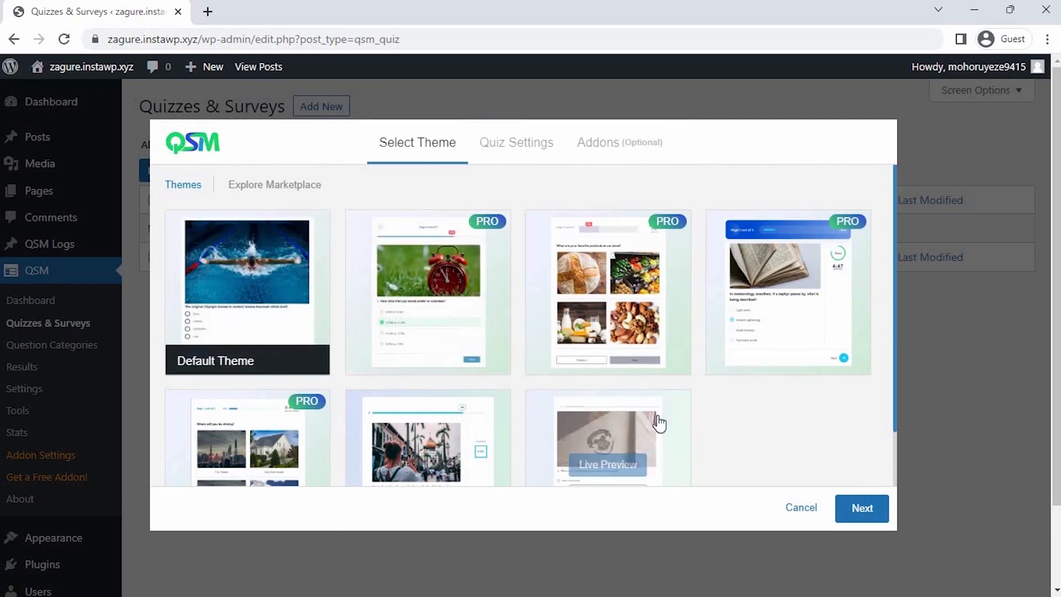
pyautogui.click(862, 508)
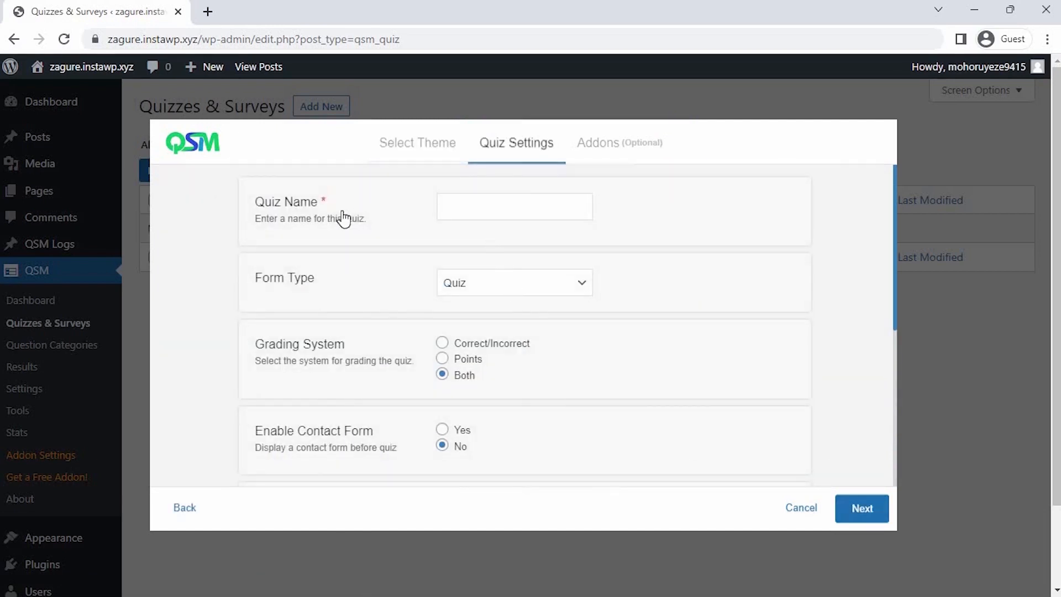
# Name the quiz "Consumer Preference Survey" and set its form type to Survey
pyautogui.click(455, 206)
pyautogui.write('C')
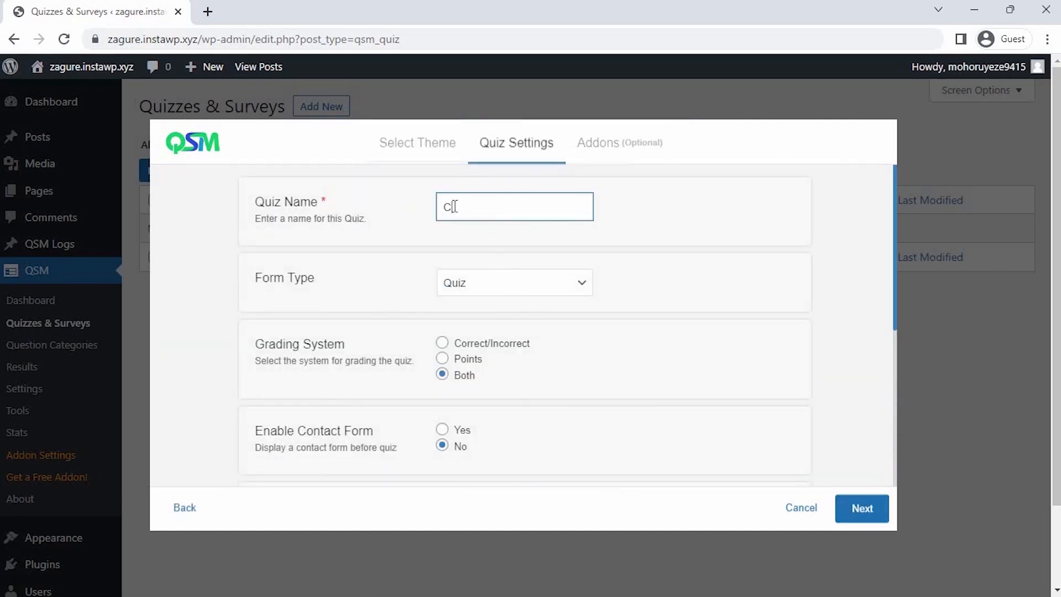
pyautogui.write('onsumer Preference Surv')
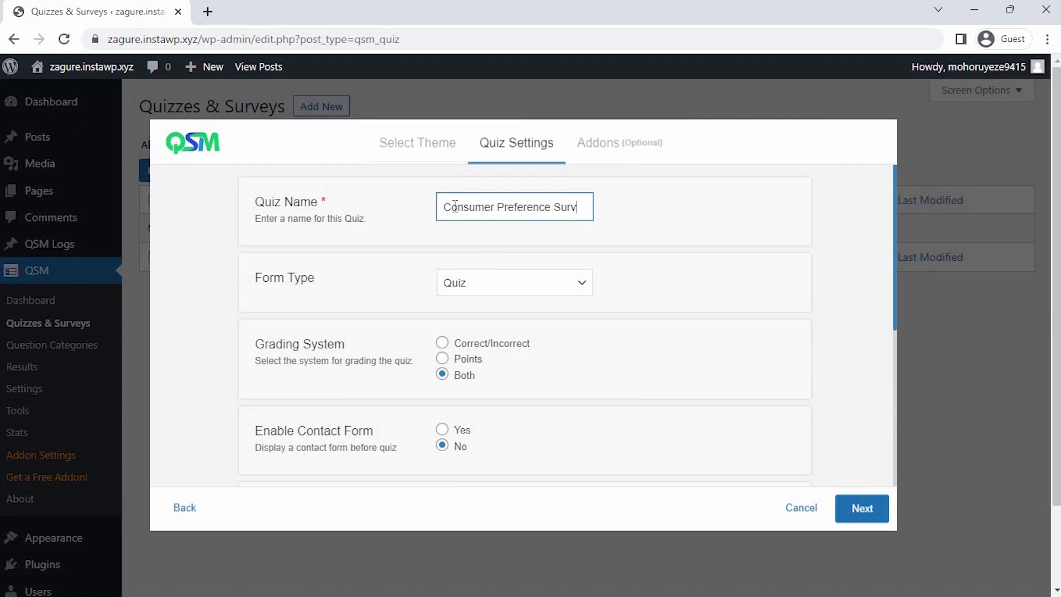
pyautogui.write('ey')
pyautogui.click(500, 286)
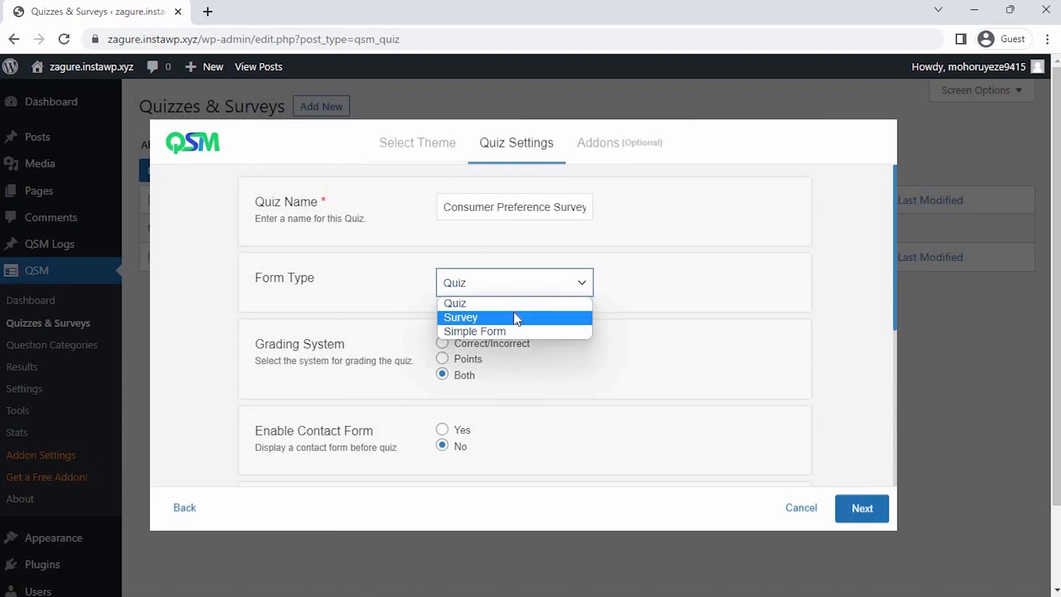
pyautogui.click(514, 316)
# Set the survey's time limit to 0 minutes and Require User Login to No
pyautogui.scroll(-1, 519, 323)
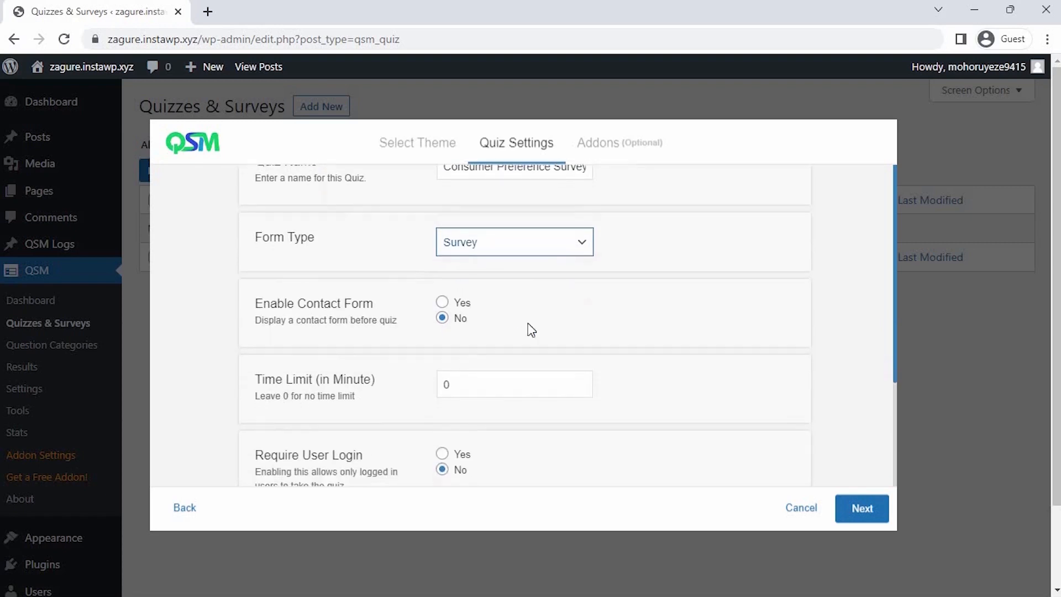
pyautogui.click(580, 381)
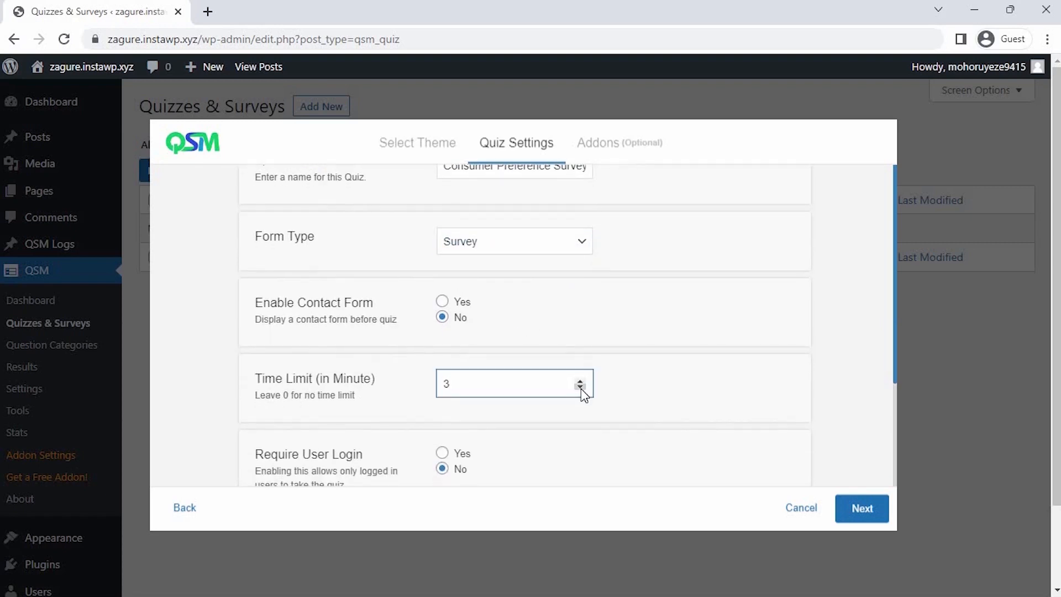
pyautogui.click(580, 388)
pyautogui.scroll(-2, 567, 479)
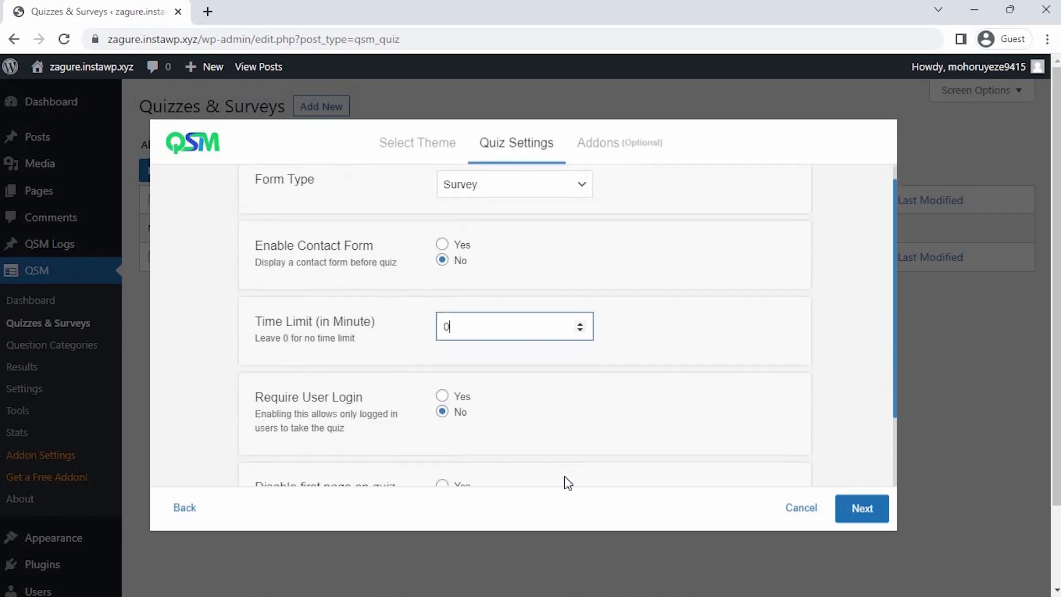
pyautogui.click(589, 390)
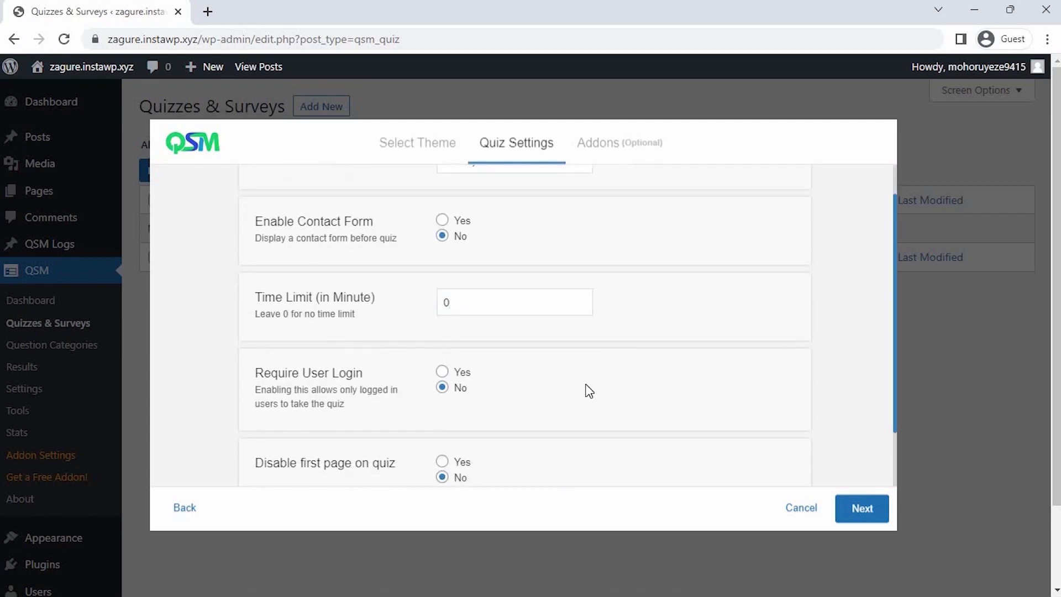
pyautogui.click(459, 380)
pyautogui.click(462, 394)
# Continue to the optional addons, look through them and create the quiz without choosing any
pyautogui.click(846, 507)
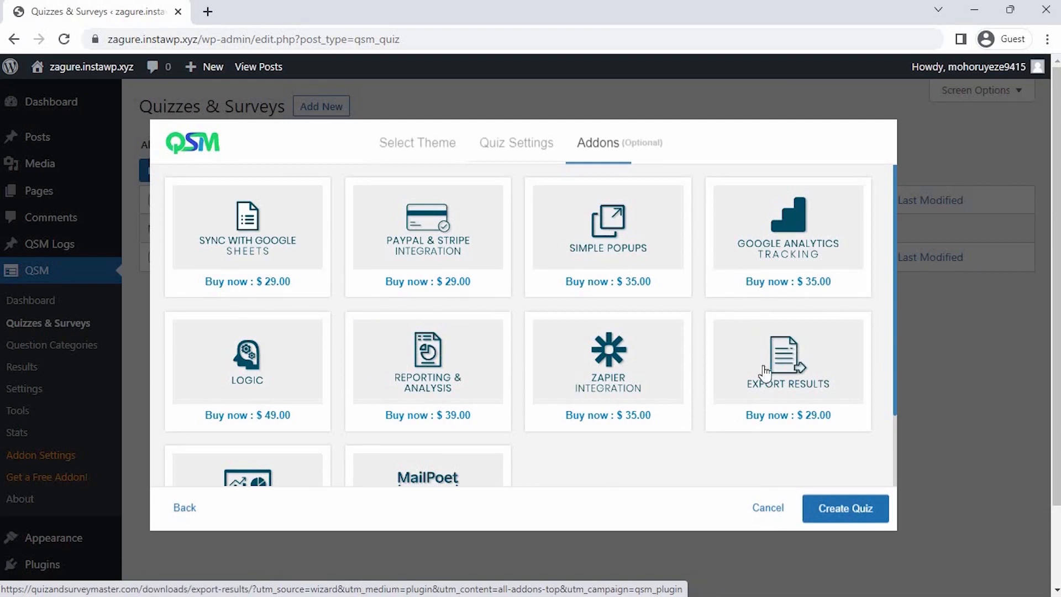
pyautogui.scroll(-3, 324, 449)
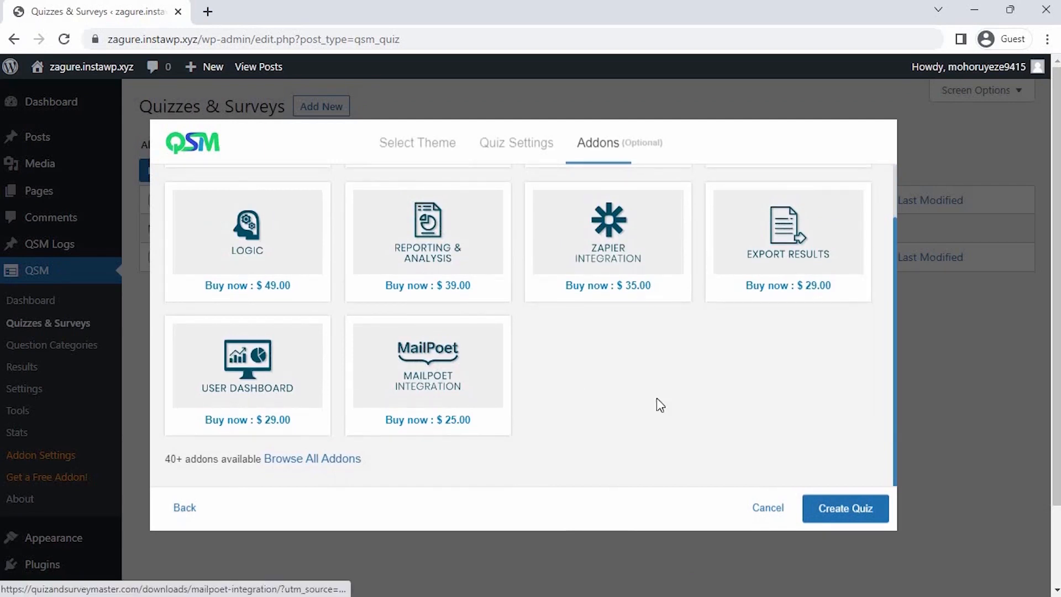
pyautogui.click(824, 509)
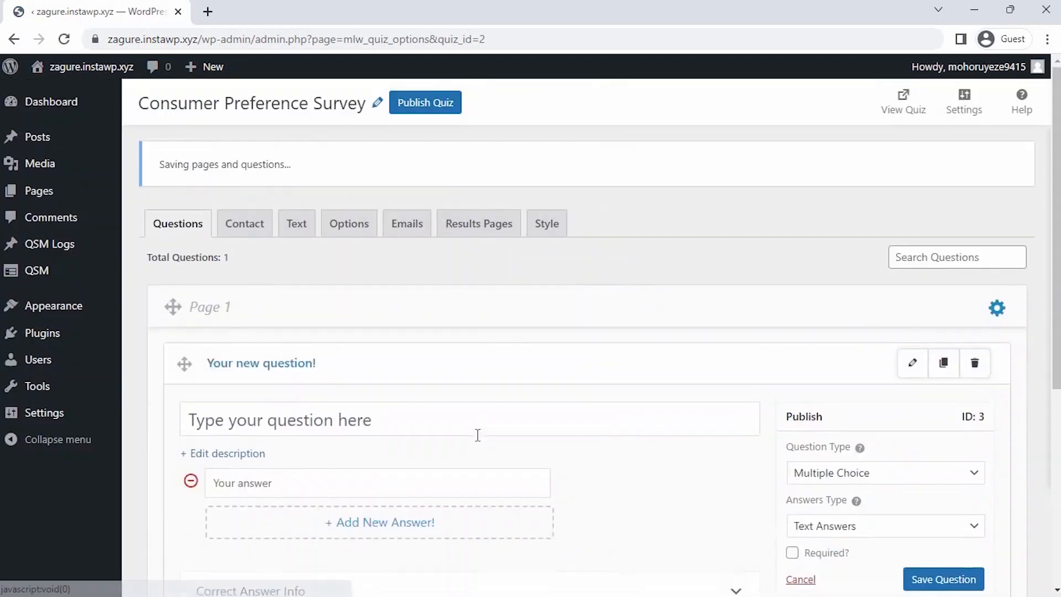
# Enter "How satisfied are you with the current features of this product ?" as the first question's text
pyautogui.click(215, 312)
pyautogui.write('How satise')
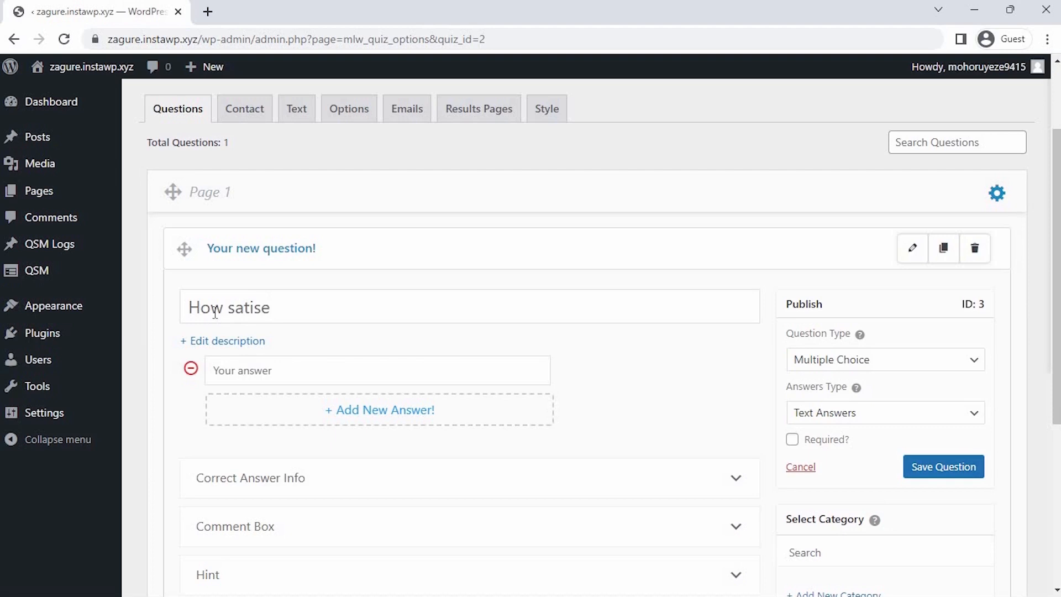
pyautogui.press('BackSpace')
pyautogui.write('fied are you with ')
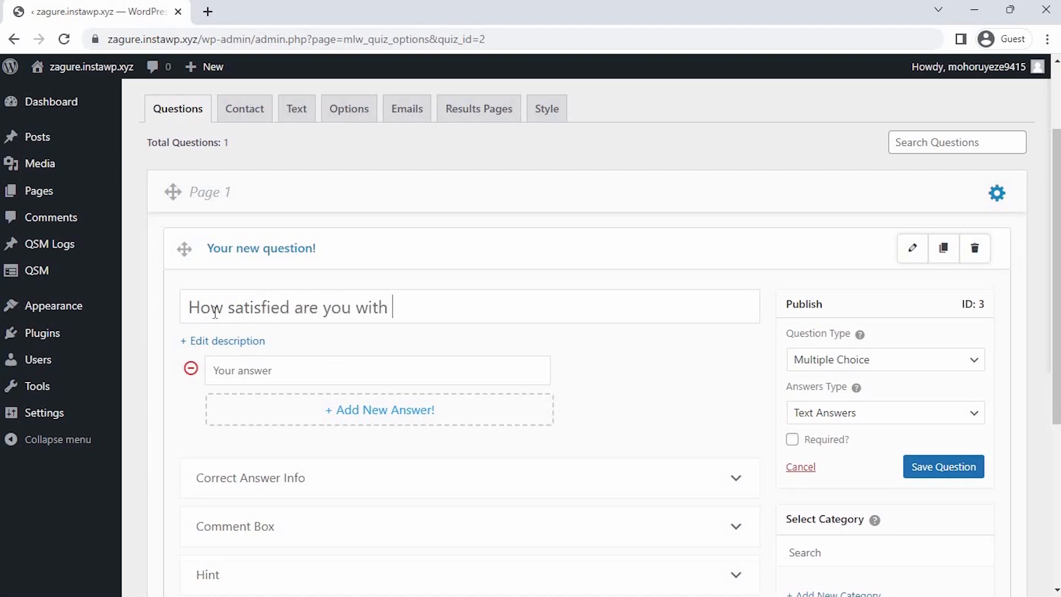
pyautogui.write('the current fea')
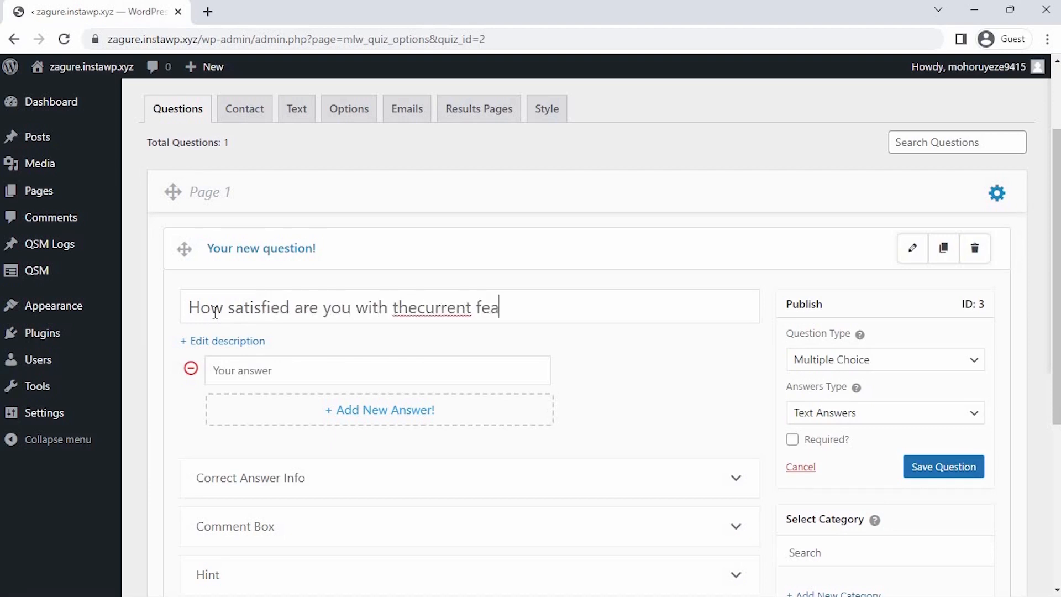
pyautogui.write('tures of this p')
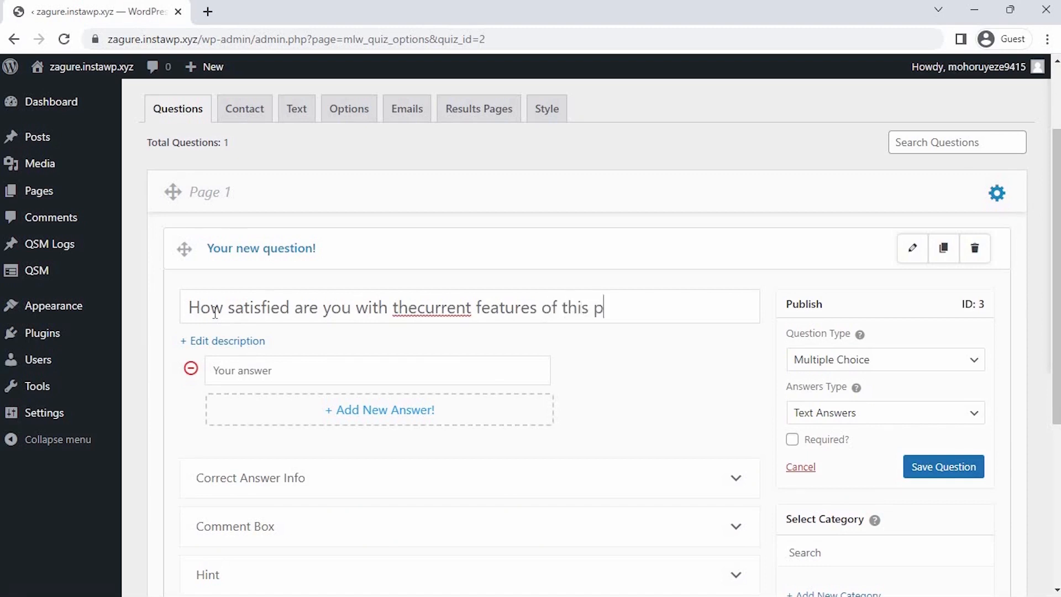
pyautogui.write('roduct')
pyautogui.click(417, 307)
pyautogui.click(728, 306)
pyautogui.write('?')
# Keep the question type Multiple Choice and add the answers "Disatisfied", "Moderately Satisfied", "Very Satisfied" and "Extremely satisfied"
pyautogui.click(886, 359)
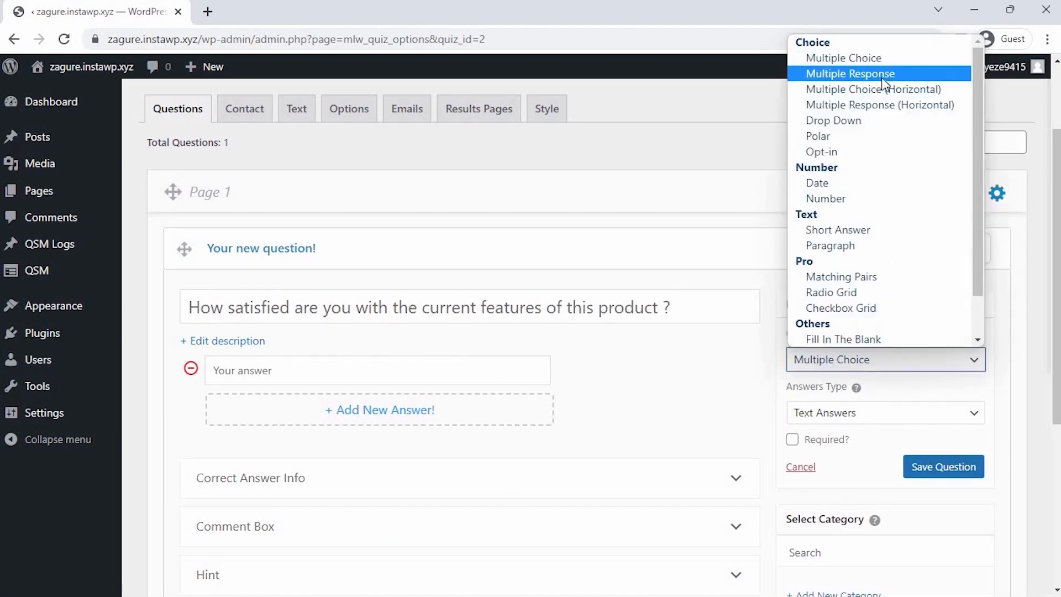
pyautogui.click(317, 371)
pyautogui.click(317, 370)
pyautogui.write('Disatisfied')
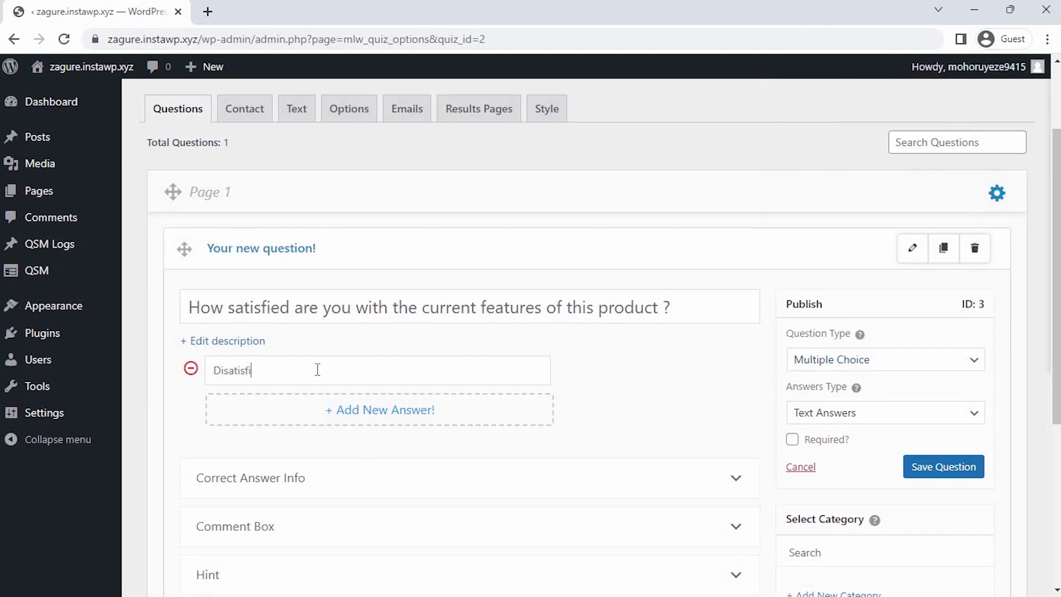
pyautogui.click(327, 399)
pyautogui.write('Moderately Satisfied')
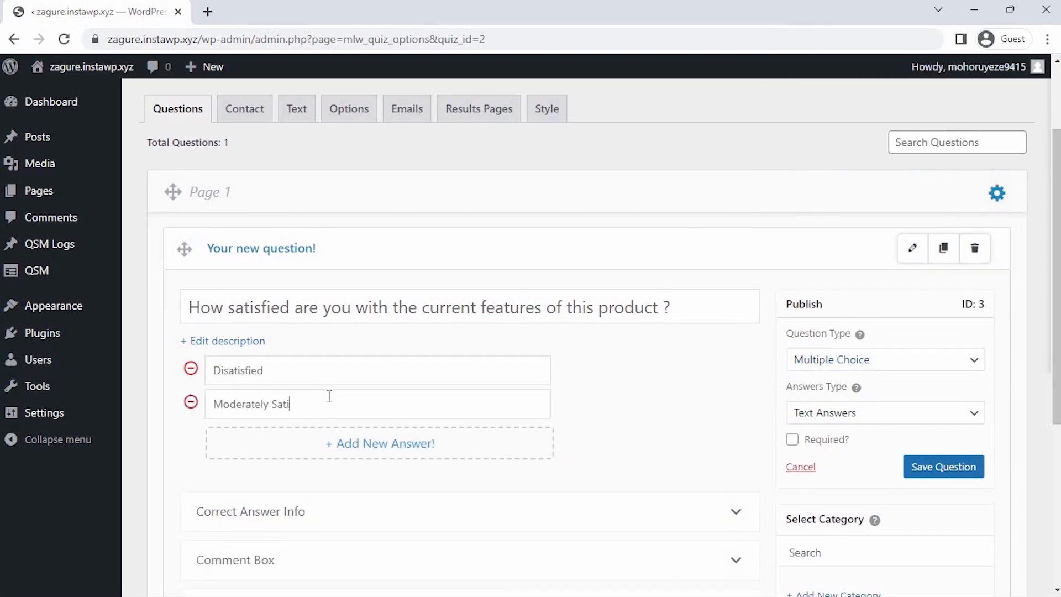
pyautogui.click(355, 450)
pyautogui.write('Very Satisfied')
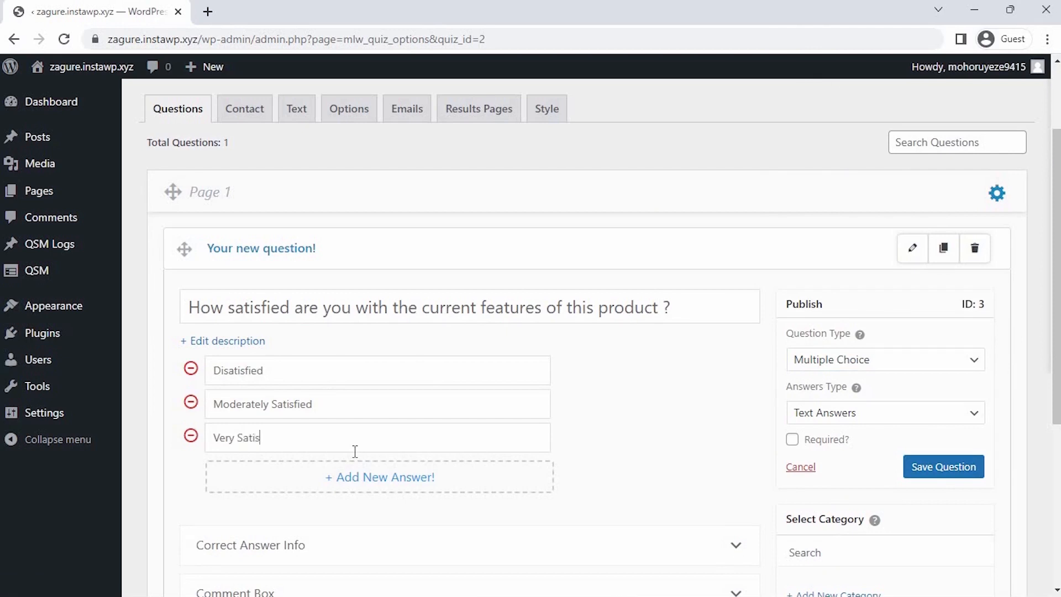
pyautogui.click(357, 477)
pyautogui.write('Extremely satisfied')
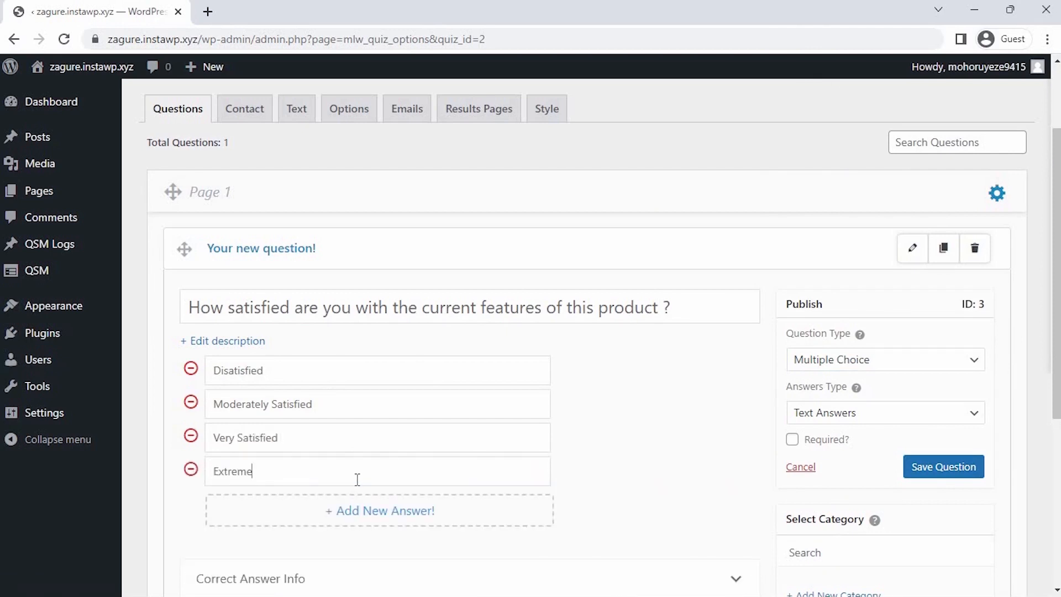
# Mark the product satisfaction question as required and save it
pyautogui.click(794, 441)
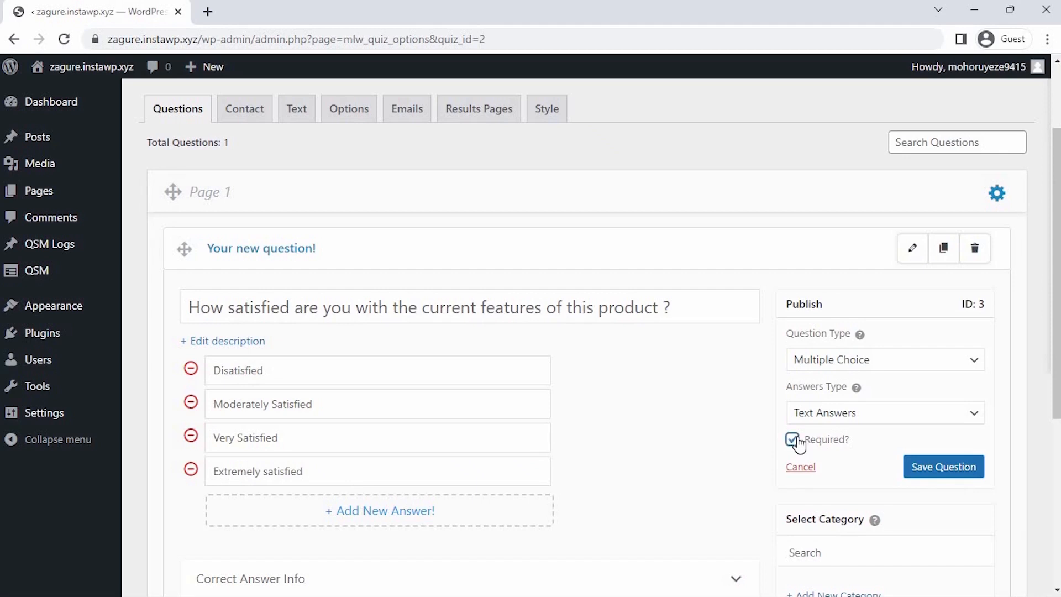
pyautogui.click(930, 469)
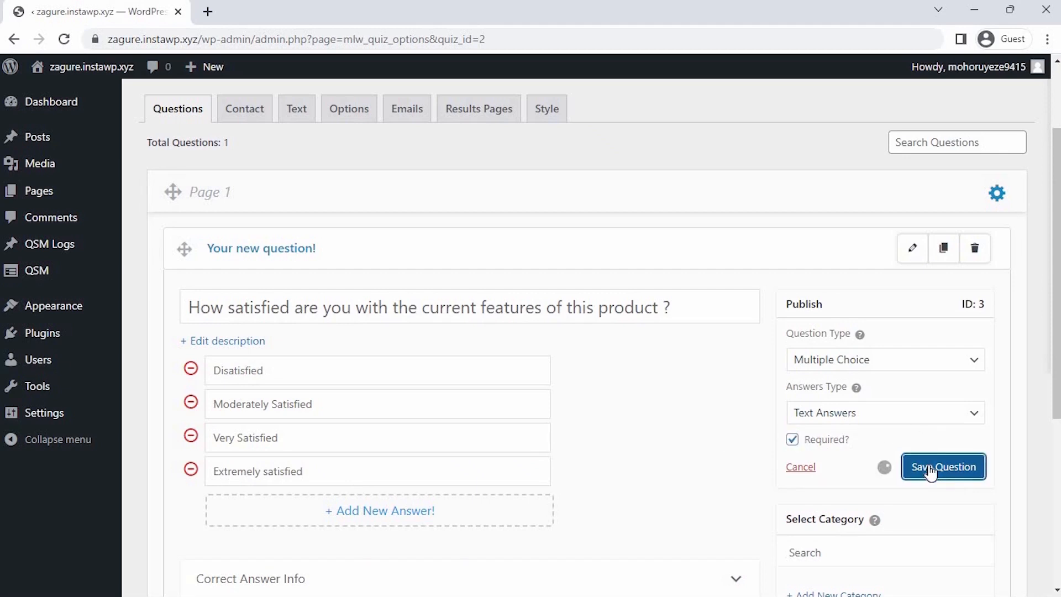
# Create a second question with the text "Rate the factor that Effects your buying decision for this Category ?"
pyautogui.scroll(-5, 930, 469)
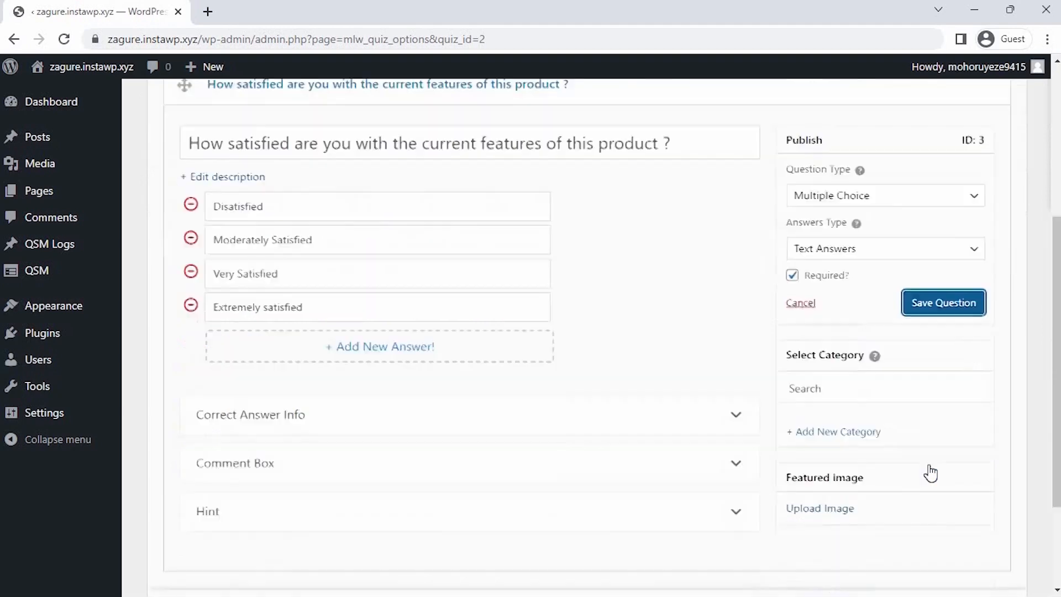
pyautogui.click(791, 474)
pyautogui.click(396, 216)
pyautogui.write('R')
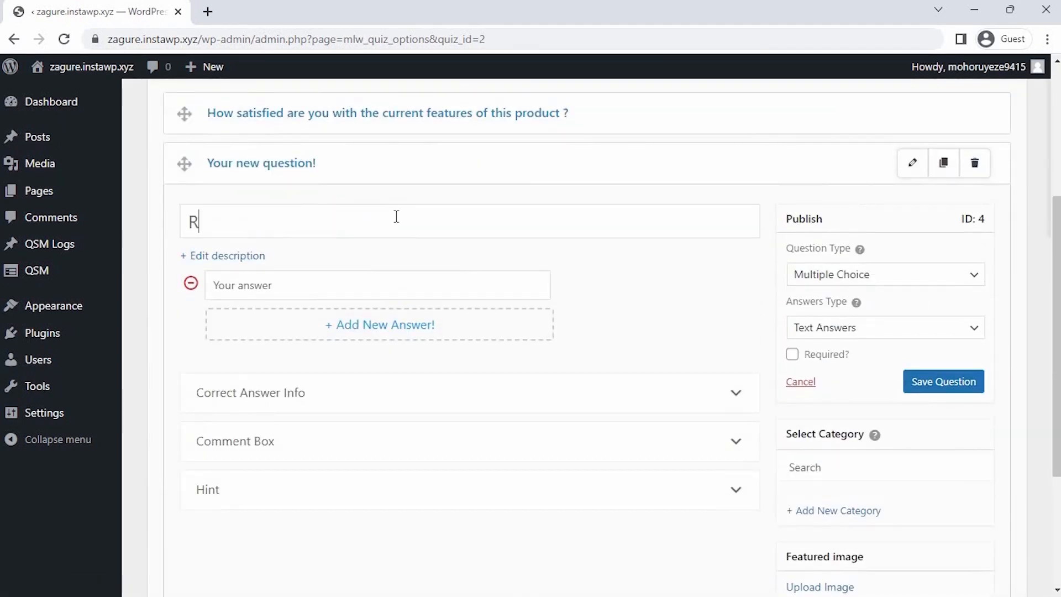
pyautogui.write('ate the factor tha')
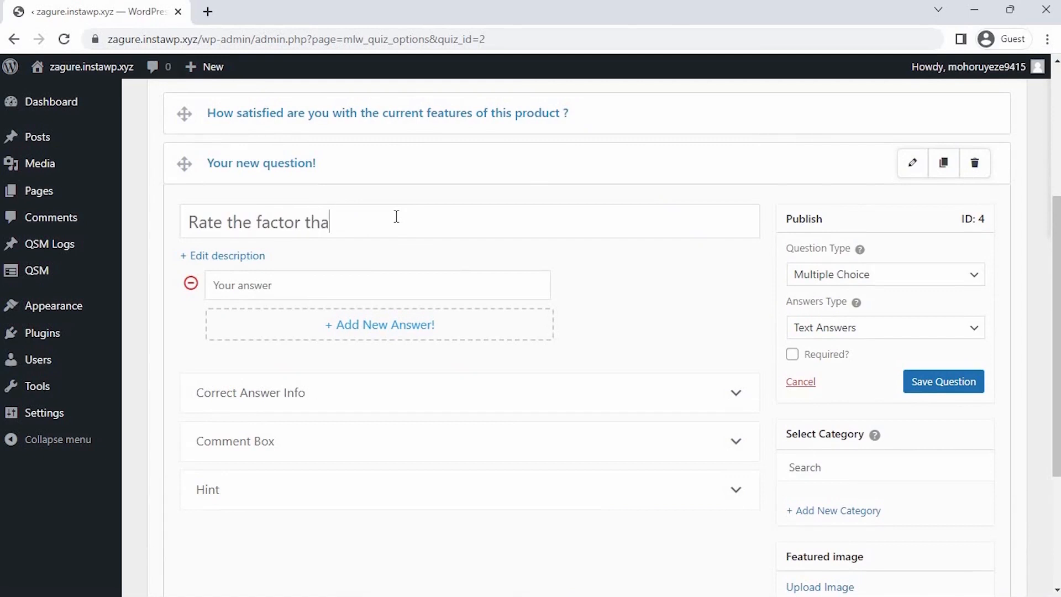
pyautogui.write('t Effects')
pyautogui.press('Left')
pyautogui.press('Left')
pyautogui.press('Left')
pyautogui.press('Left')
pyautogui.press('Left')
pyautogui.press('Left')
pyautogui.press('Left')
pyautogui.press('End')
pyautogui.write('your buying decision for this f')
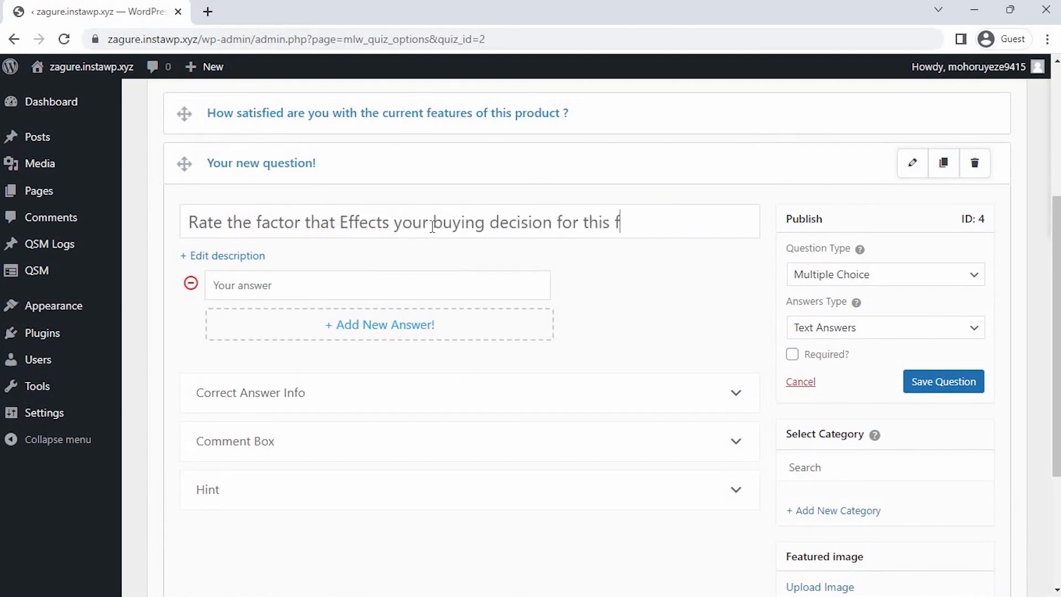
pyautogui.press('BackSpace')
pyautogui.write('Category ?')
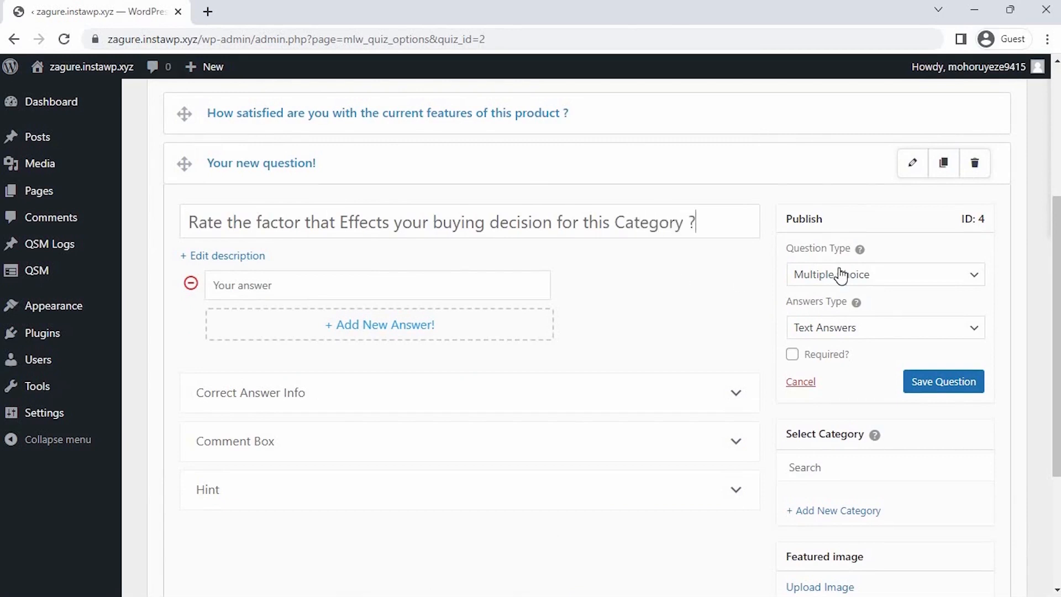
# Set the question type to Radio Grid and add the rows "Price", "Quality", "Store Preference", "Brand" and "Previous Usage"
pyautogui.click(840, 275)
pyautogui.scroll(-1, 857, 515)
pyautogui.click(831, 497)
pyautogui.click(284, 294)
pyautogui.write('Price')
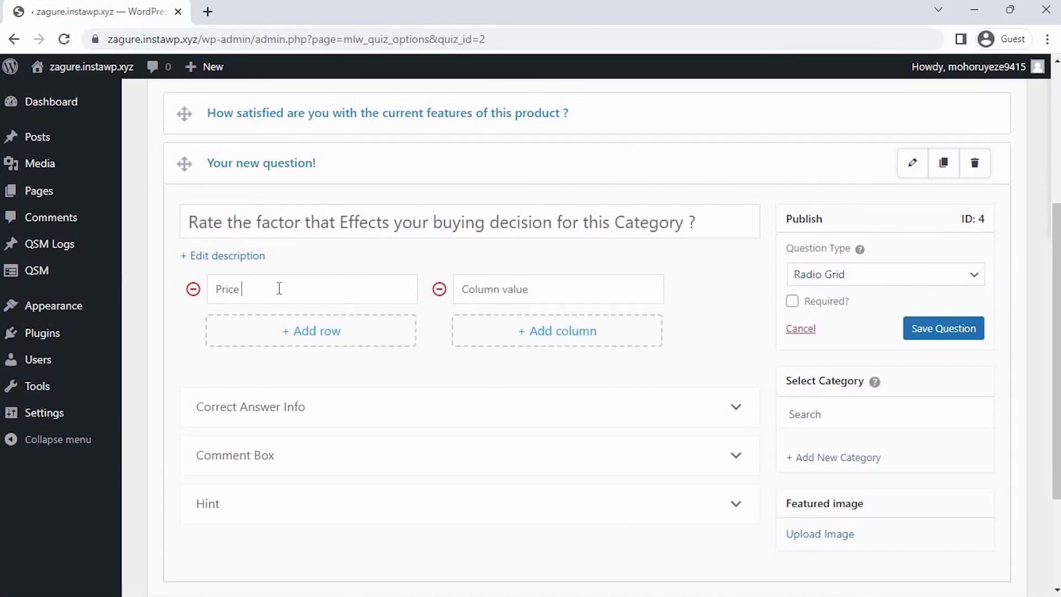
pyautogui.click(296, 326)
pyautogui.write('Quality')
pyautogui.click(296, 367)
pyautogui.write('Store')
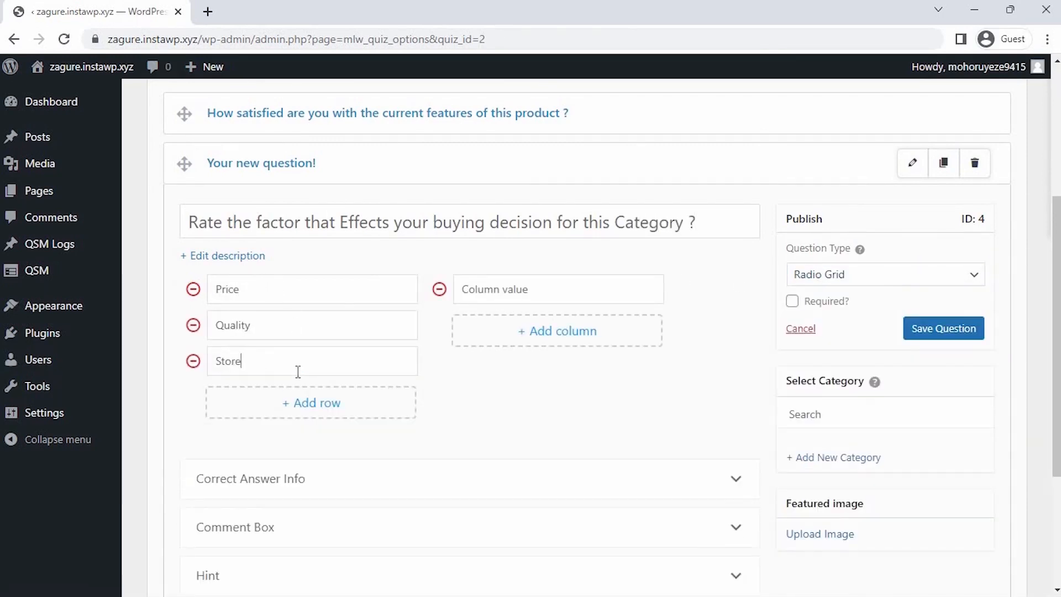
pyautogui.write(' Preference')
pyautogui.click(303, 403)
pyautogui.write('Brand')
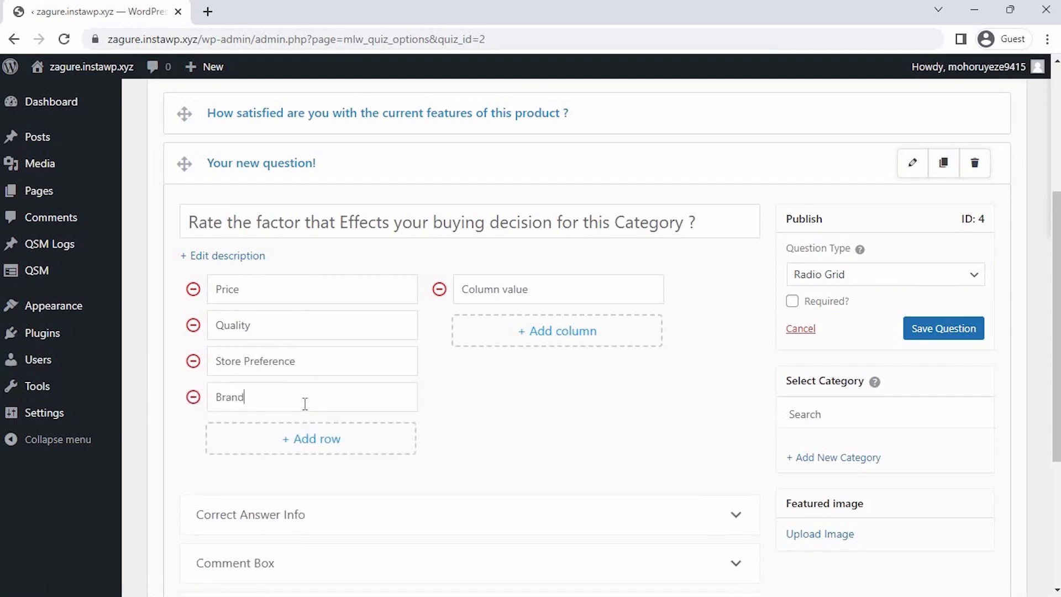
pyautogui.click(310, 431)
pyautogui.write('Previous Usage')
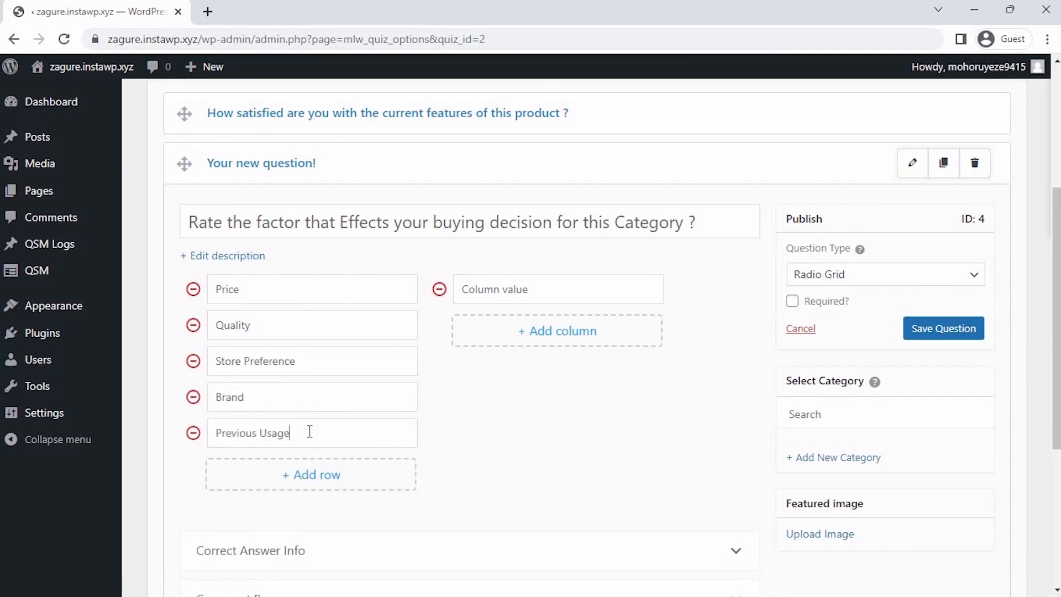
# Add the radio grid columns 1, 2, 3, 4 and 5, and save the question as required
pyautogui.click(485, 289)
pyautogui.write('1')
pyautogui.click(497, 326)
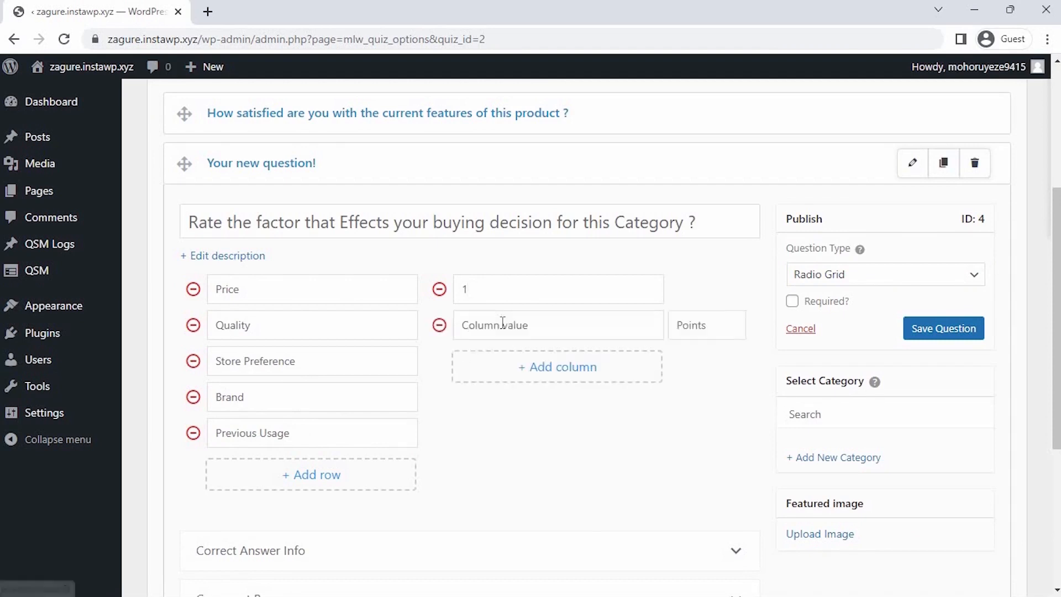
pyautogui.write('2')
pyautogui.click(514, 365)
pyautogui.write('3')
pyautogui.click(526, 402)
pyautogui.write('4')
pyautogui.click(544, 437)
pyautogui.write('5')
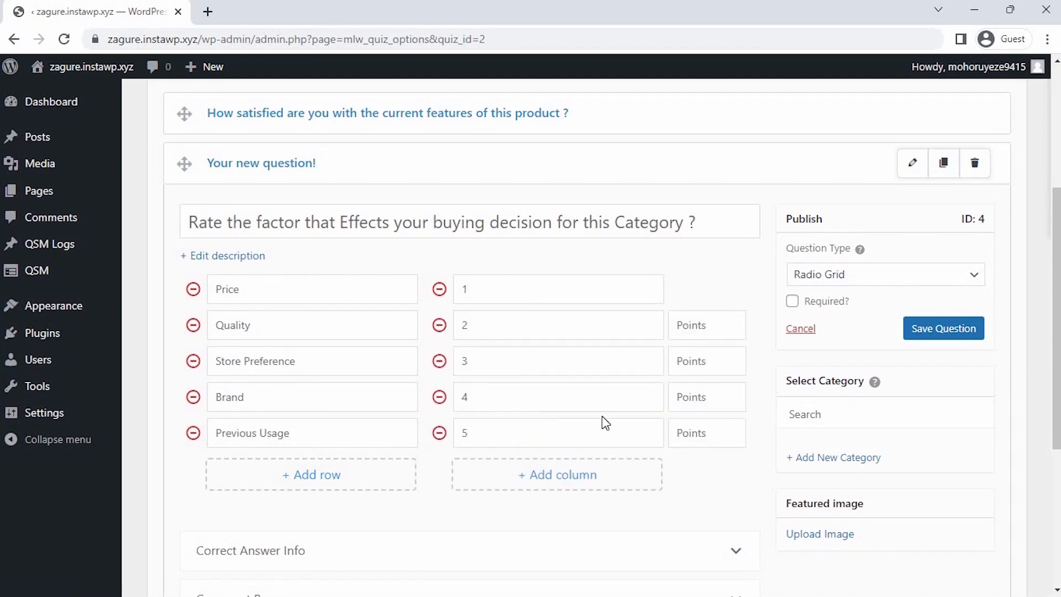
pyautogui.click(792, 301)
pyautogui.click(931, 329)
# Create a third question with the text "Do any other factor affect your buying decision ?"
pyautogui.scroll(-5, 930, 330)
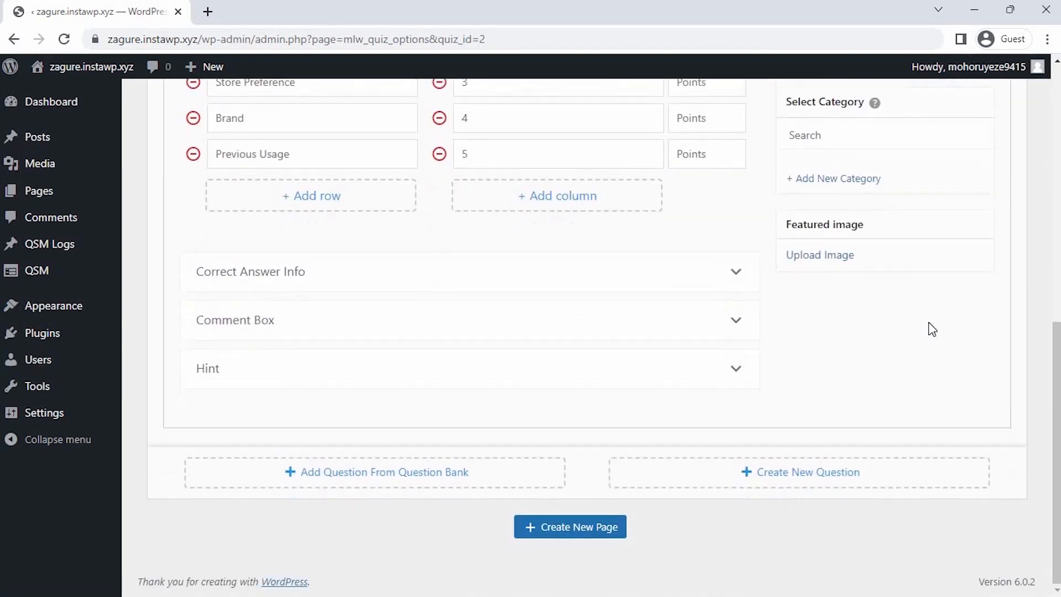
pyautogui.click(765, 473)
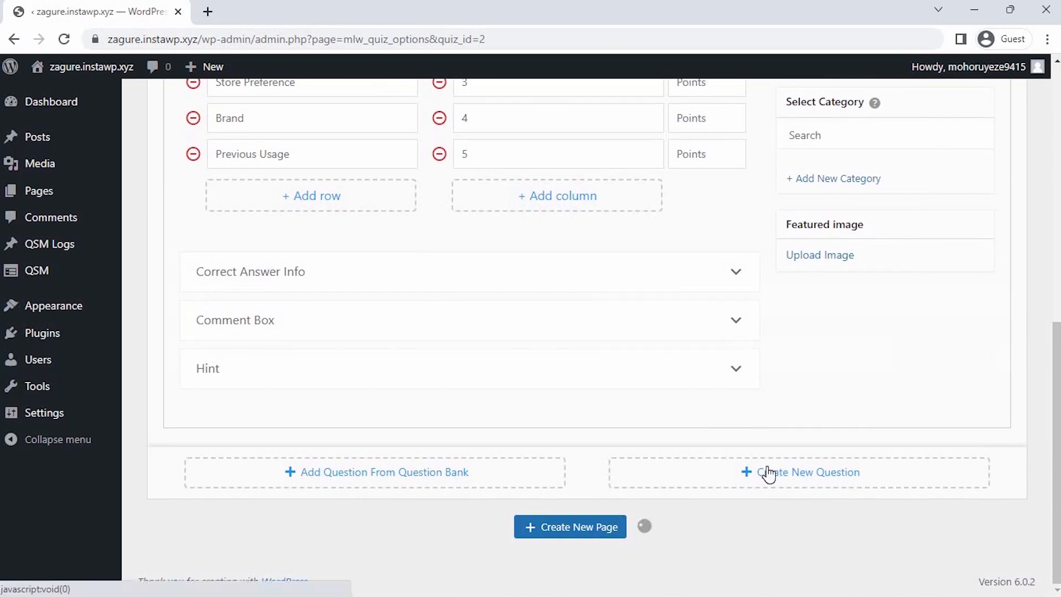
pyautogui.click(471, 303)
pyautogui.write('Do any ')
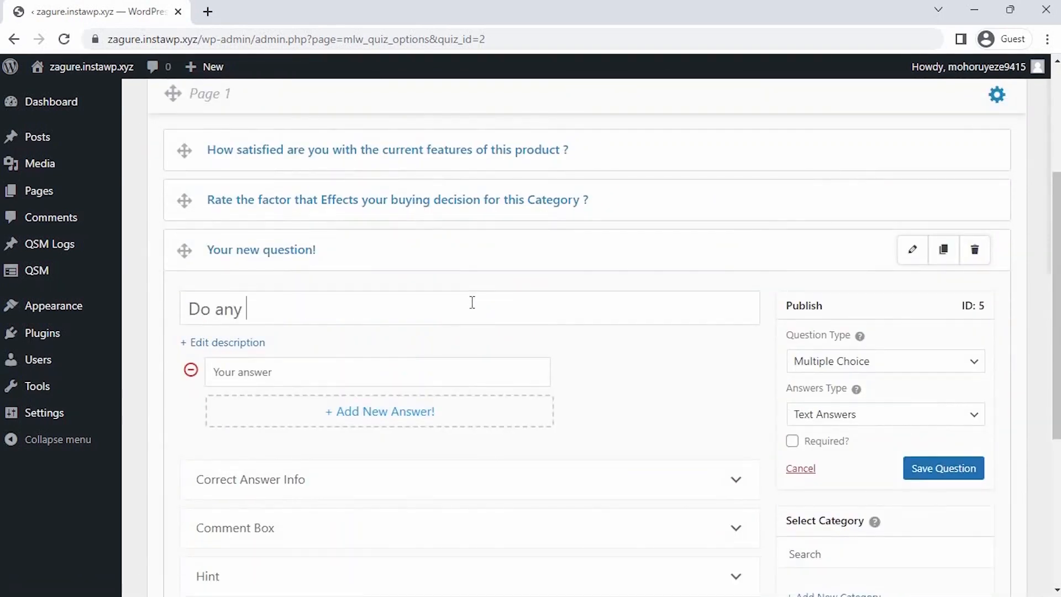
pyautogui.write('other factor')
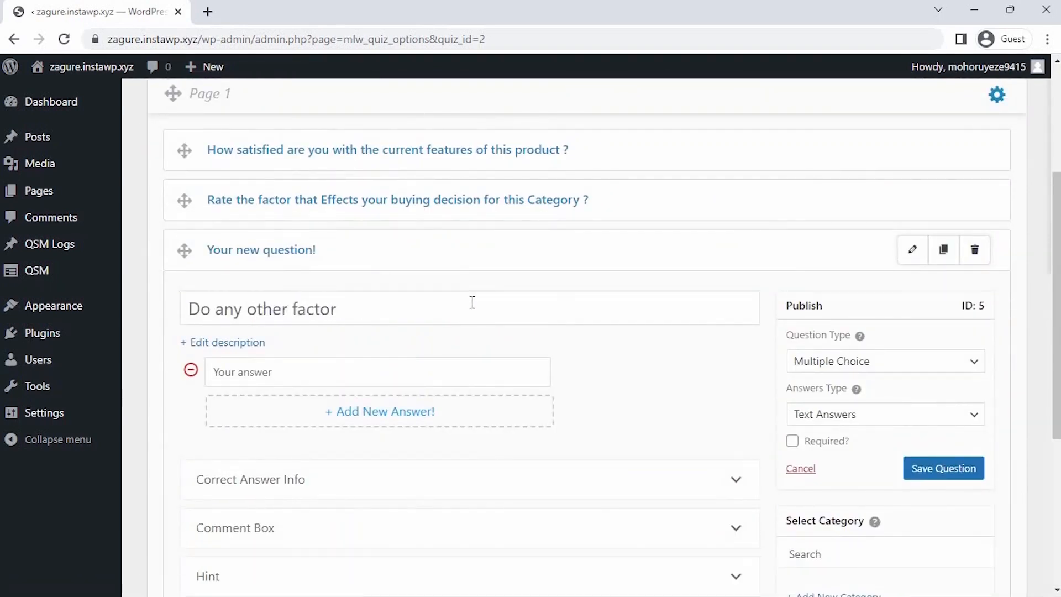
pyautogui.write(' affect your buying d')
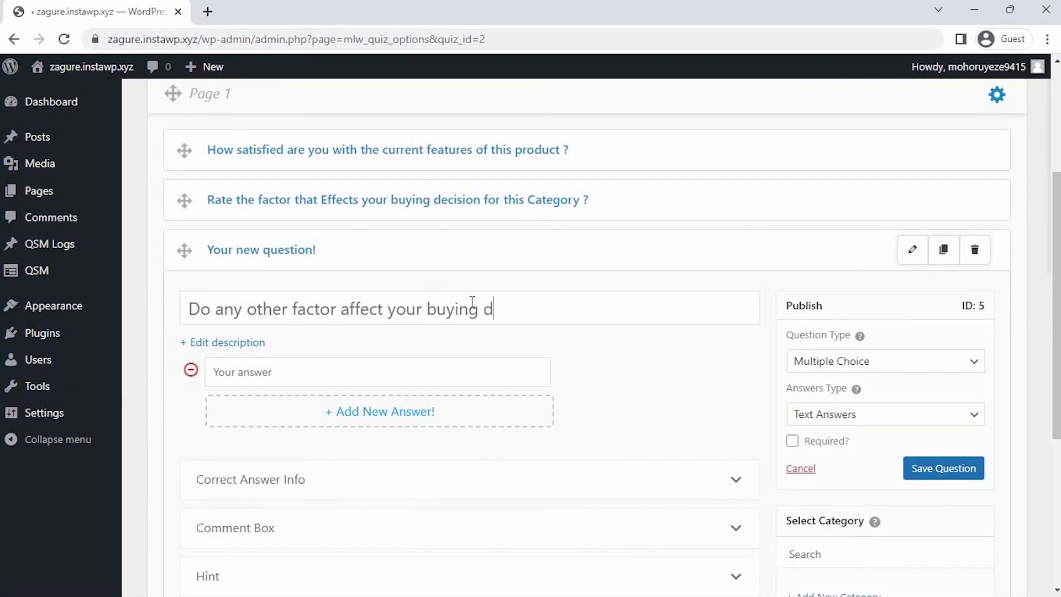
pyautogui.write('ecidsion ?')
# Set the third question's type to Paragraph and save it
pyautogui.click(840, 364)
pyautogui.click(879, 244)
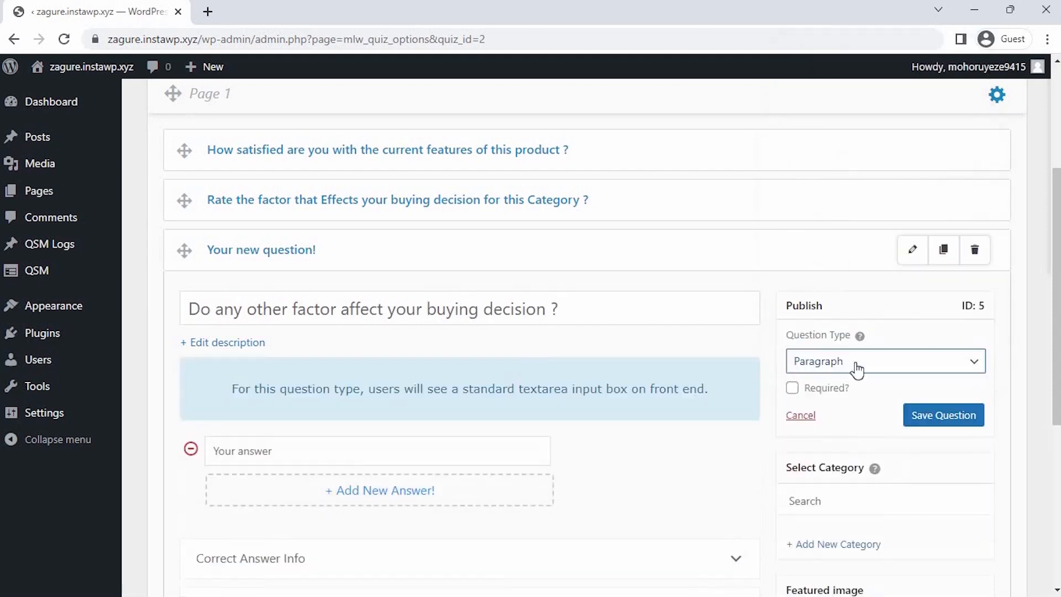
pyautogui.click(913, 415)
# Create a fourth question with the text "Based on its features and attributes, would you like to recommend it to others ?"
pyautogui.scroll(-6, 884, 442)
pyautogui.click(825, 491)
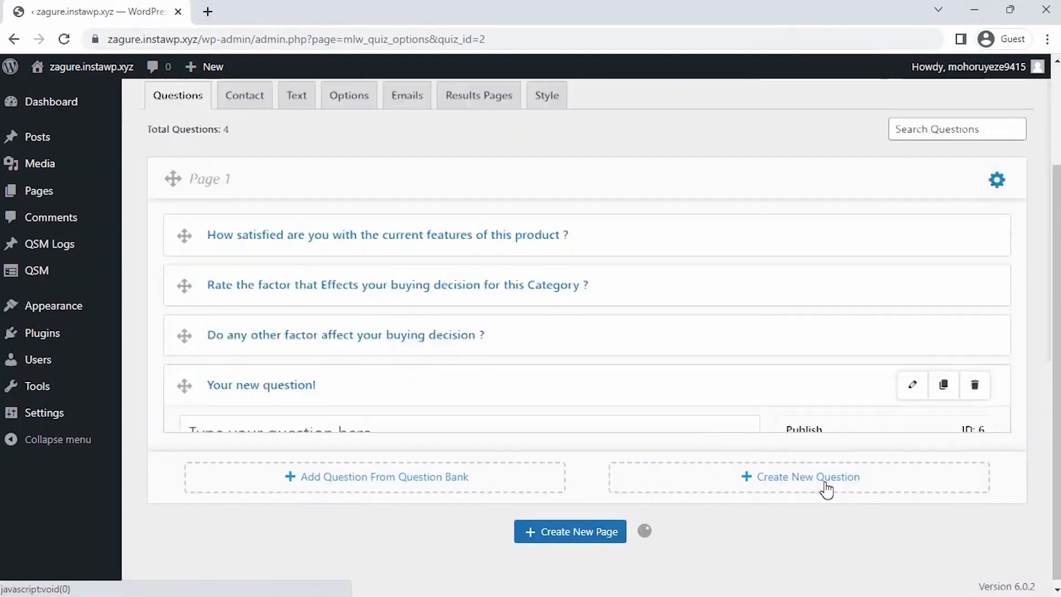
pyautogui.write('Based ')
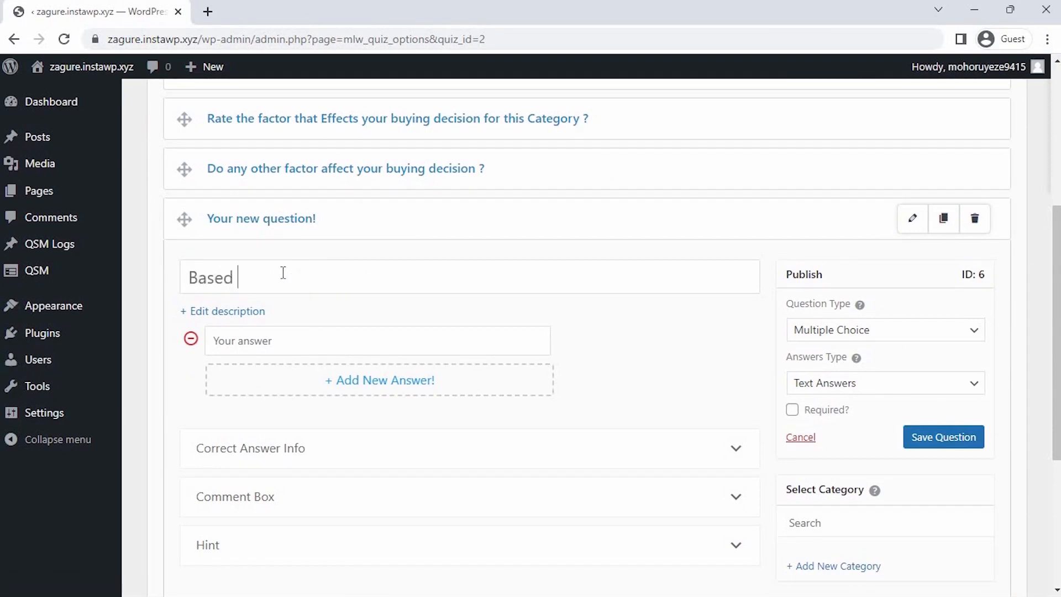
pyautogui.write('on ite f')
pyautogui.write('s')
pyautogui.click(283, 274)
pyautogui.press('BackSpace')
pyautogui.write('s and attribute')
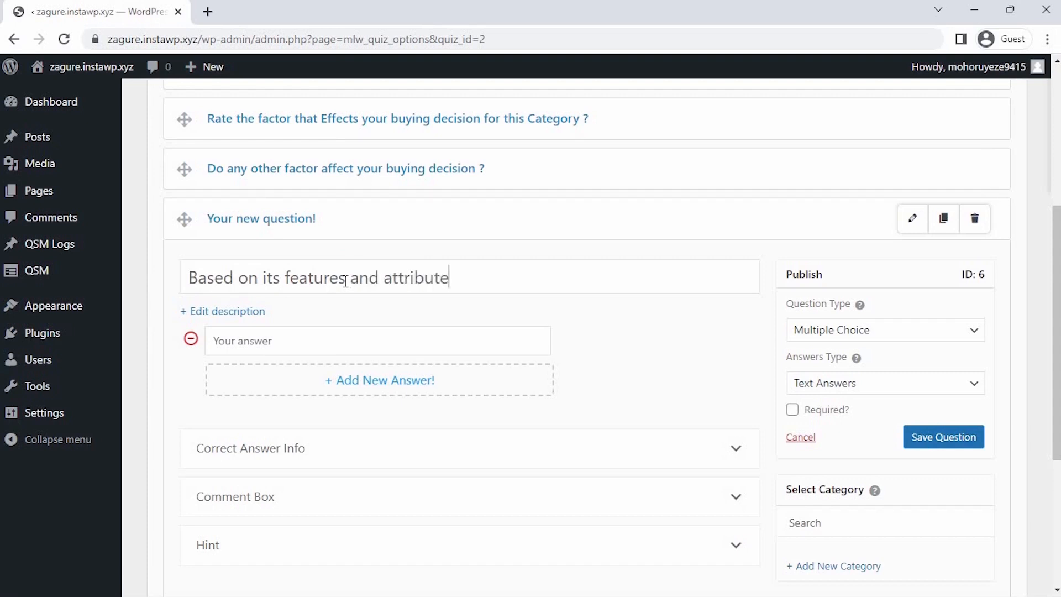
pyautogui.write('s, would you ')
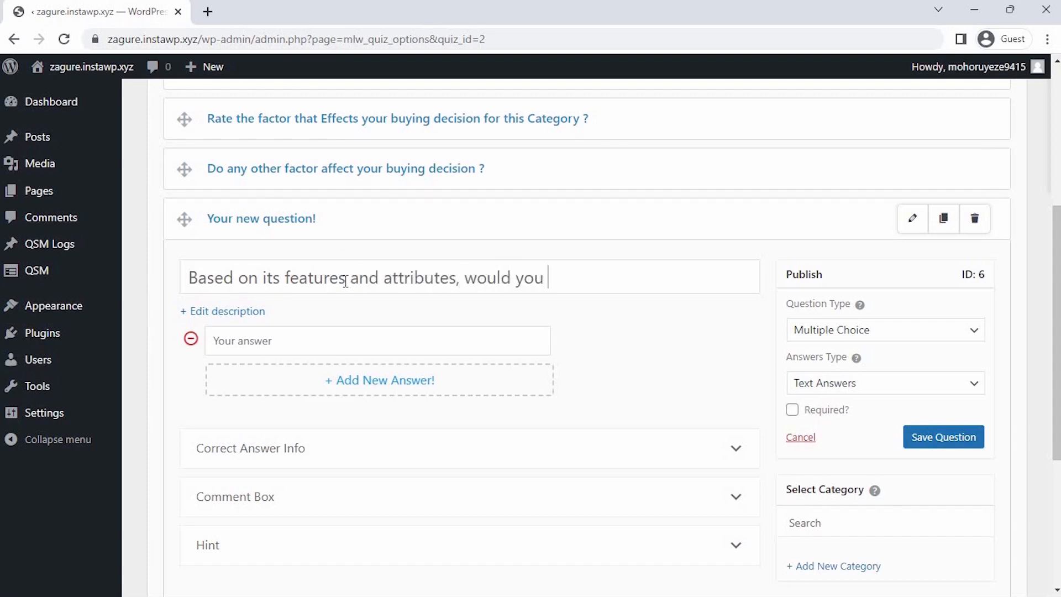
pyautogui.write('like to recommen')
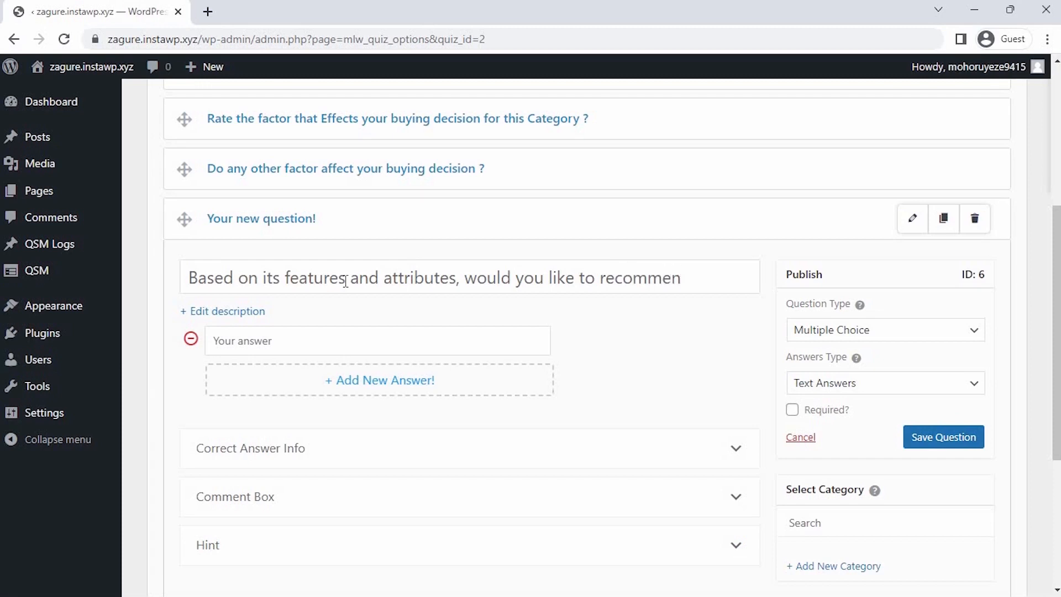
pyautogui.write('dit to others')
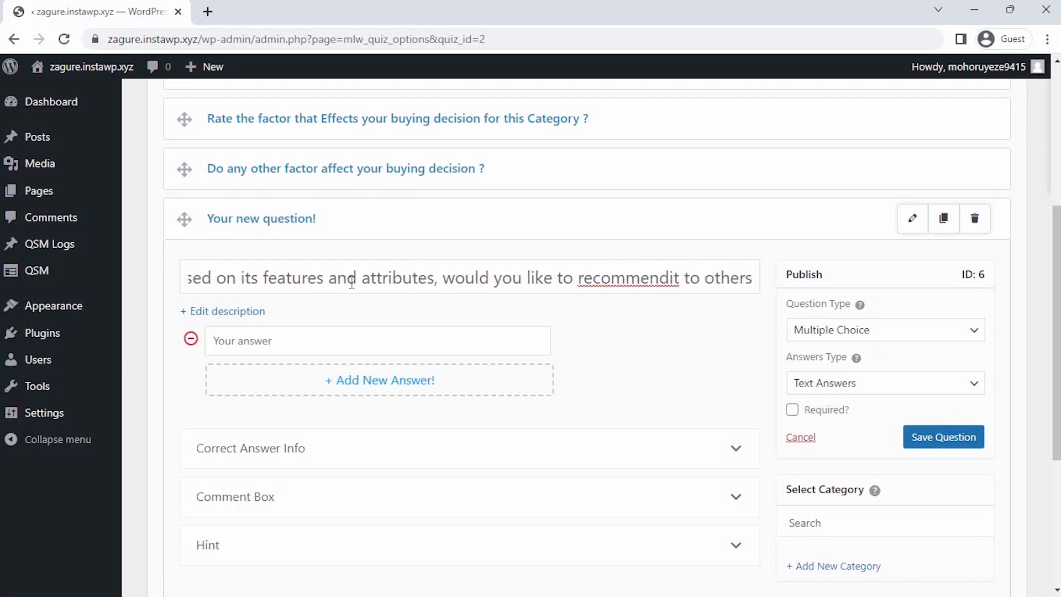
pyautogui.write(' ?')
pyautogui.click(658, 278)
# Set the recommendation question to Multiple Choice (Horizontal) with the answers "Yes" and "No", and save it
pyautogui.click(862, 329)
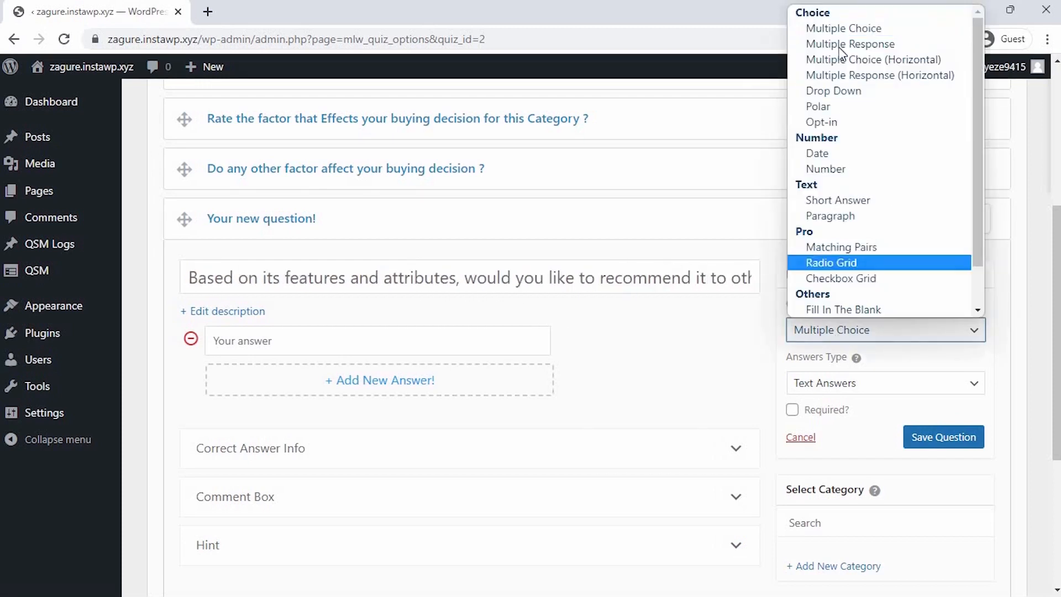
pyautogui.click(851, 59)
pyautogui.click(376, 343)
pyautogui.write('Yes')
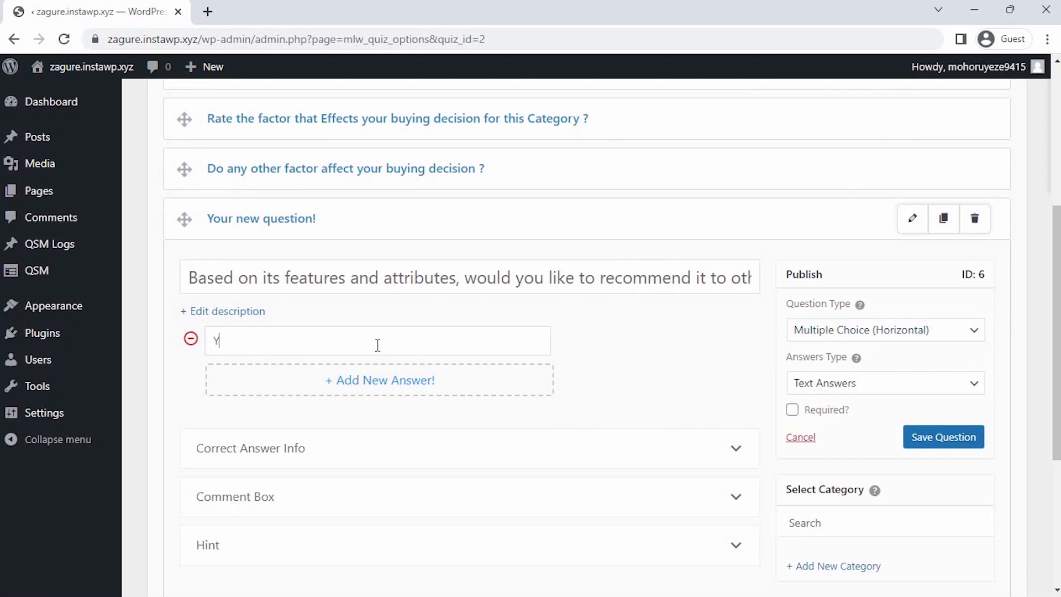
pyautogui.click(390, 386)
pyautogui.write('No')
pyautogui.click(950, 439)
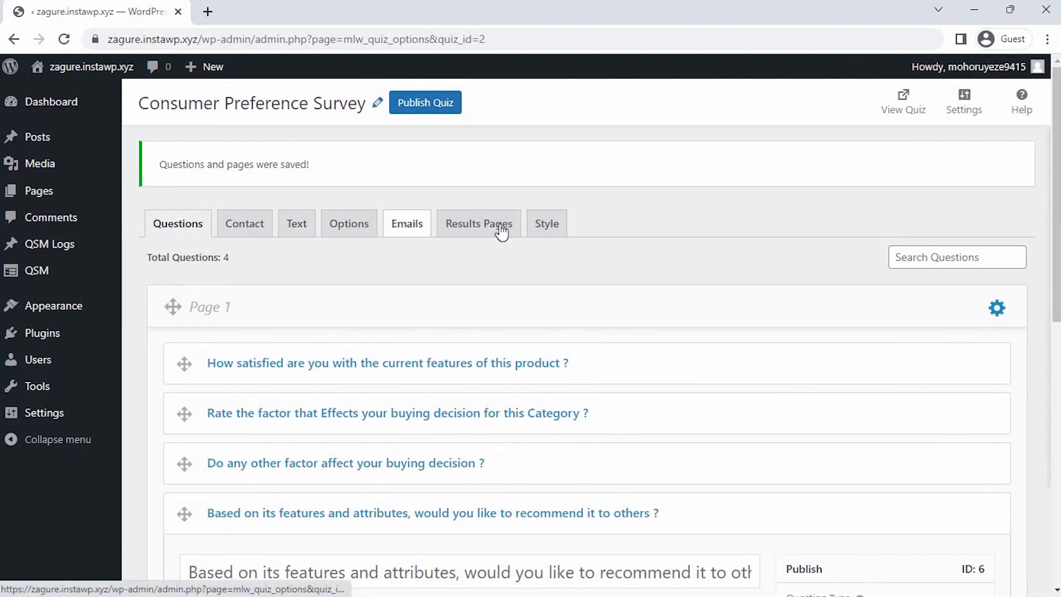
# Add a required Text field labelled "Name" to the survey's contact form
pyautogui.click(237, 232)
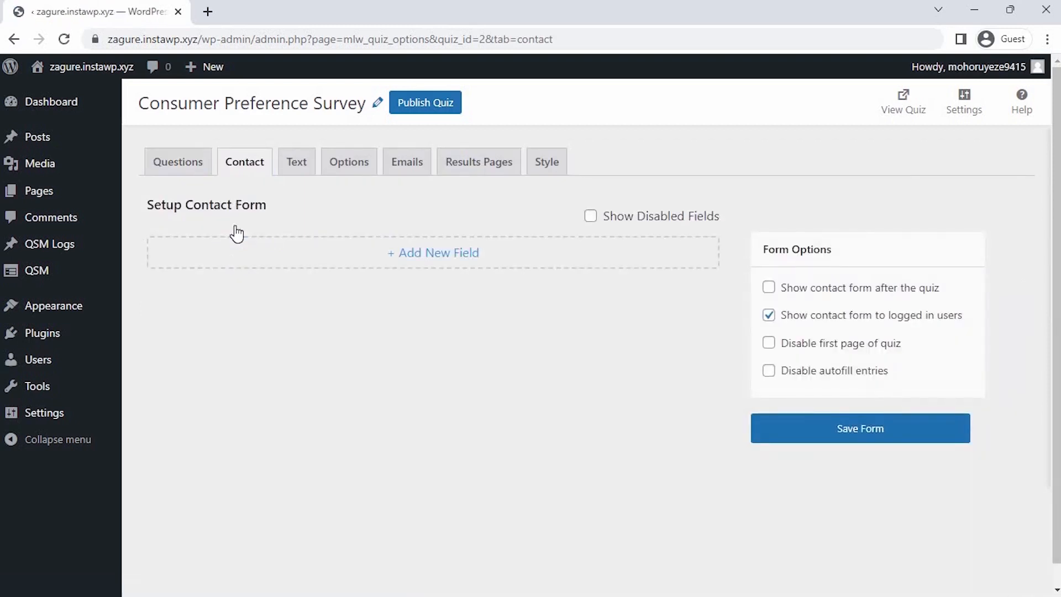
pyautogui.click(424, 269)
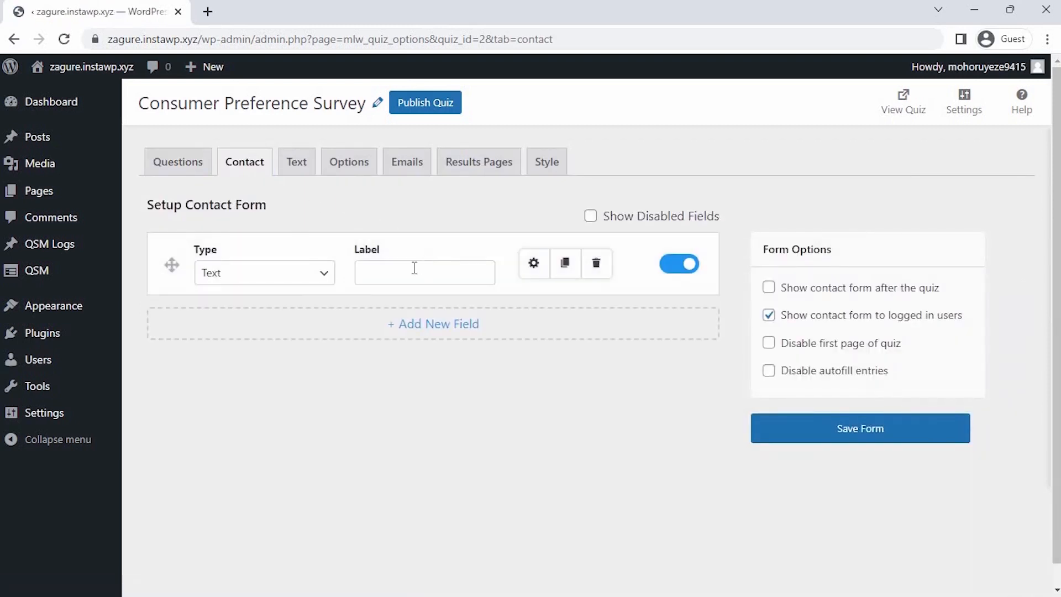
pyautogui.click(299, 274)
pyautogui.click(297, 311)
pyautogui.click(379, 279)
pyautogui.click(531, 272)
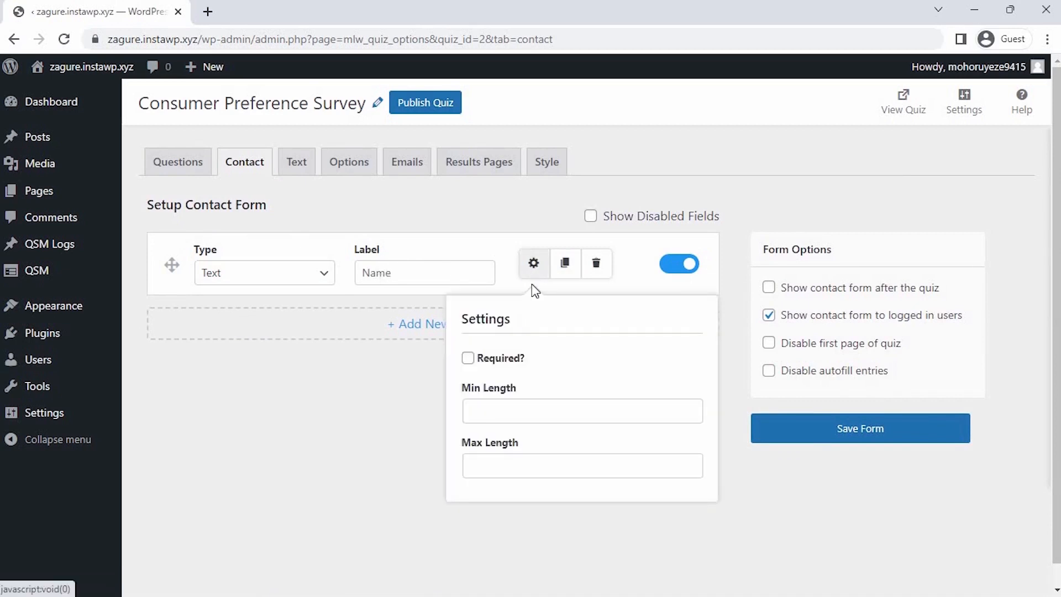
pyautogui.click(516, 358)
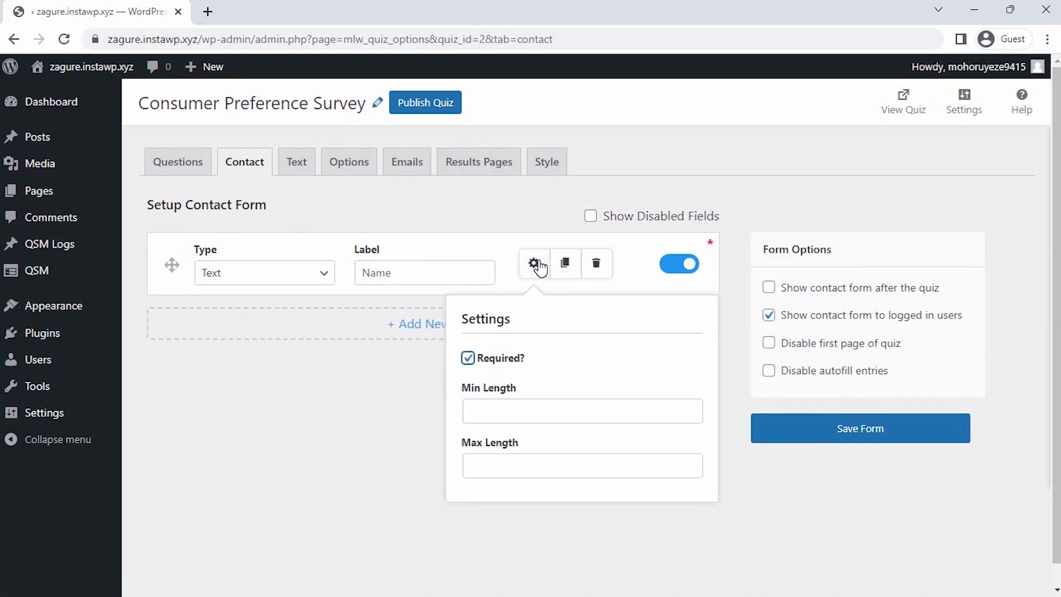
pyautogui.click(536, 265)
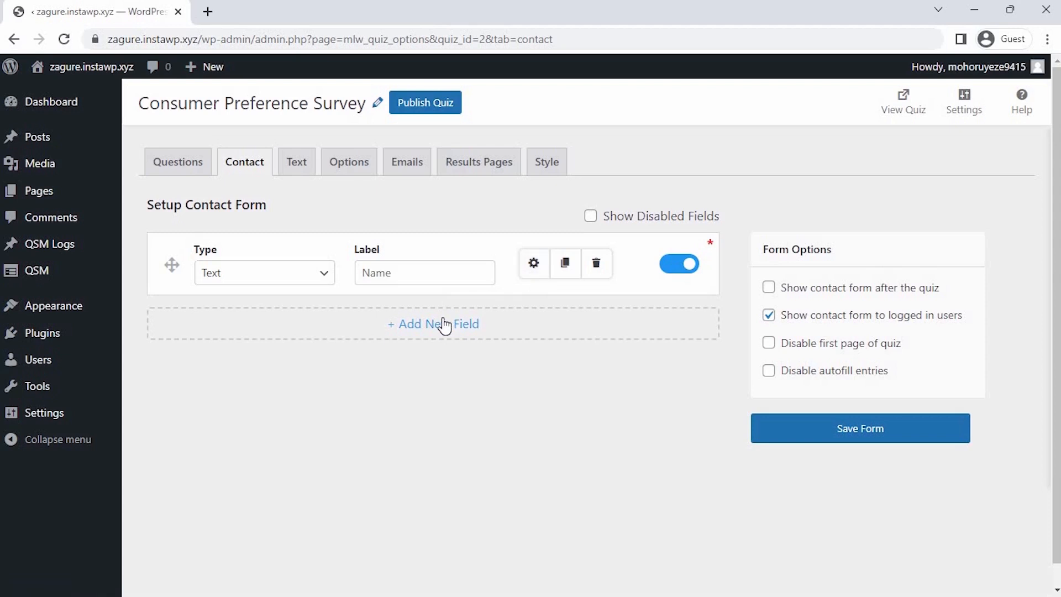
# Add a second contact field of type Date labelled "Date" and save the contact form
pyautogui.click(446, 322)
pyautogui.click(314, 356)
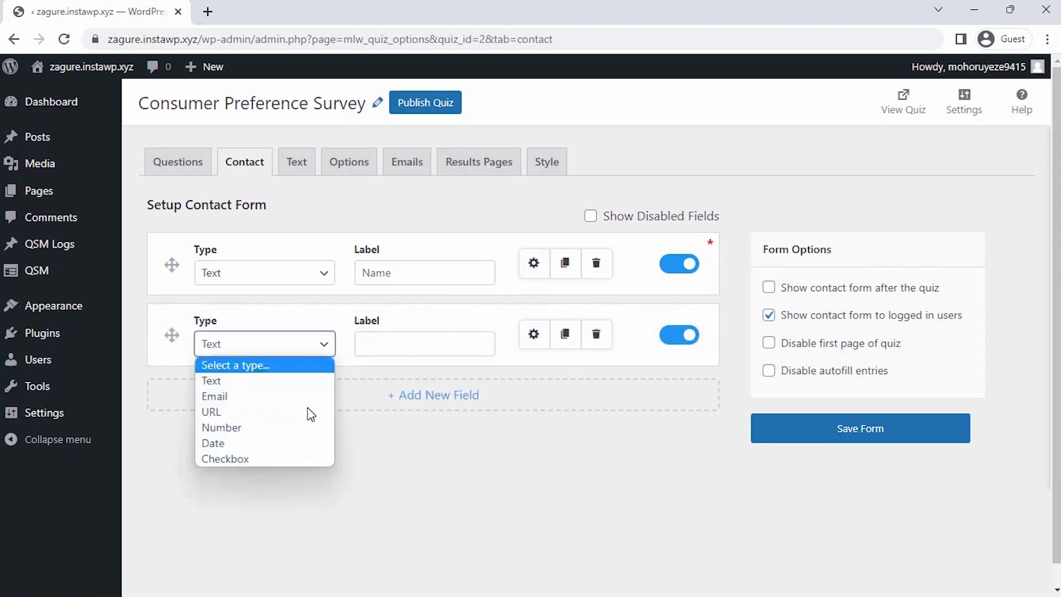
pyautogui.click(303, 440)
pyautogui.click(401, 347)
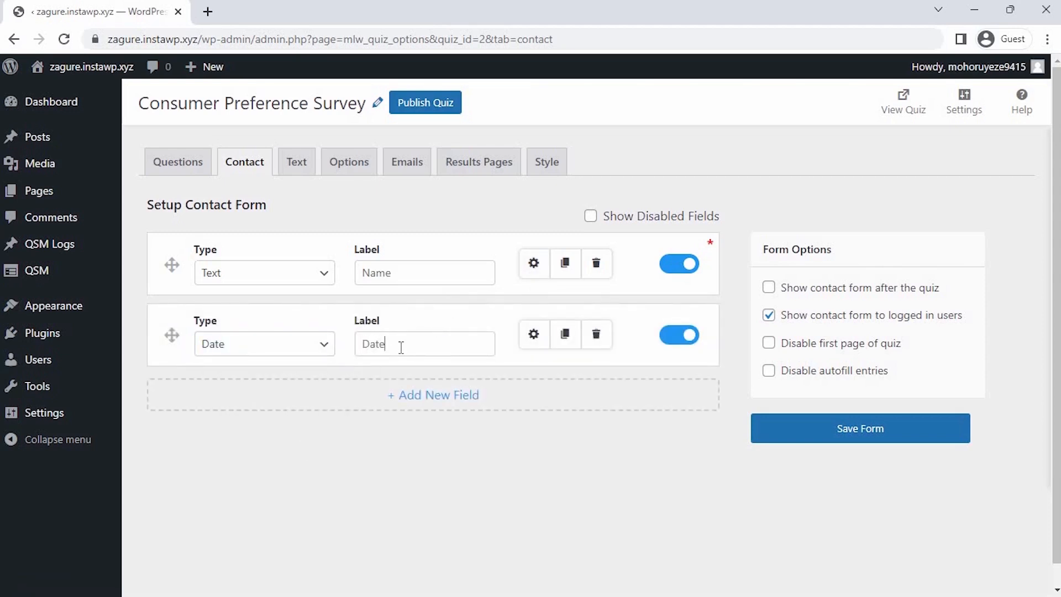
pyautogui.click(816, 426)
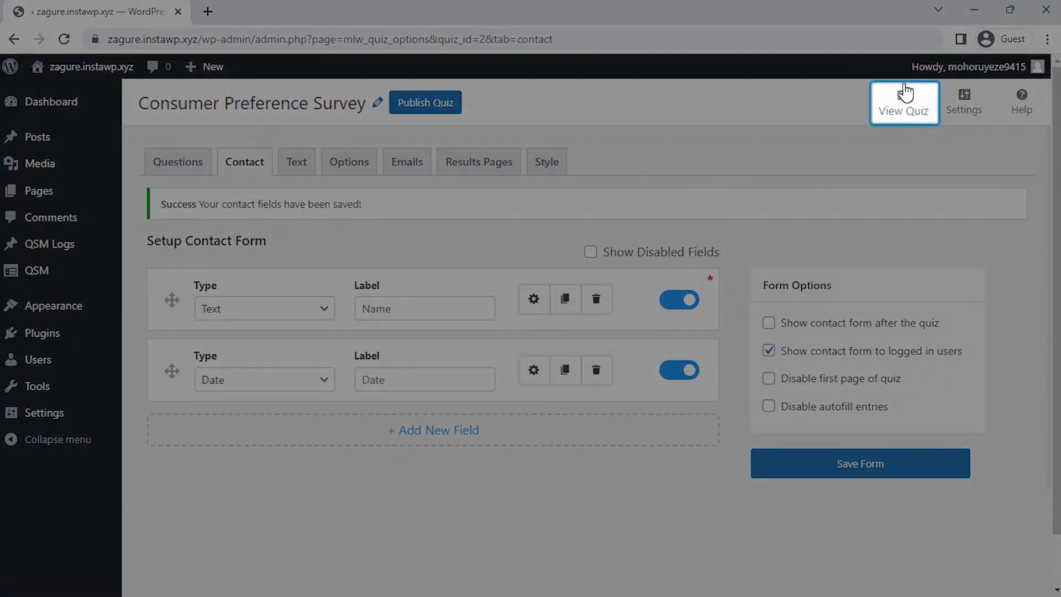
# Open the Consumer Preference Survey as visitors see it on the site
pyautogui.click(904, 94)
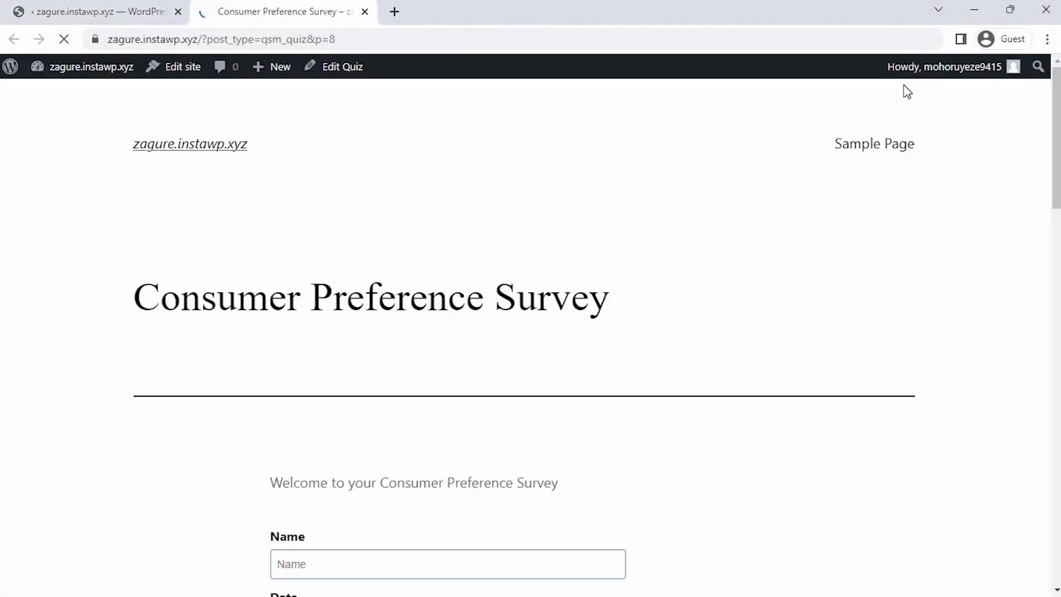
# Review the published Consumer Preference Survey page from the contact fields through all four questions to the end of the form
pyautogui.scroll(-3, 630, 280)
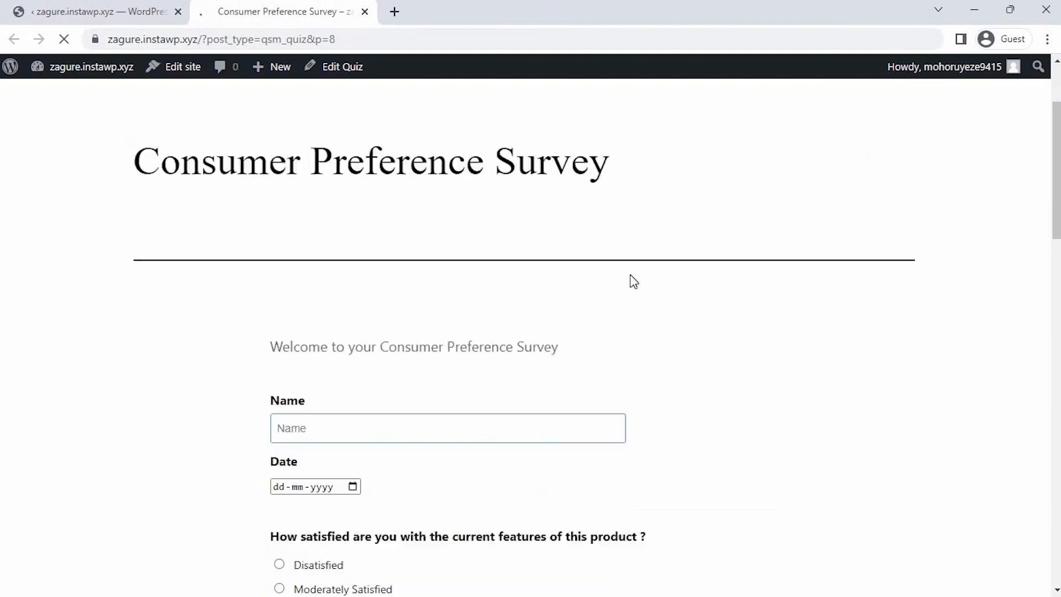
pyautogui.scroll(-5, 631, 275)
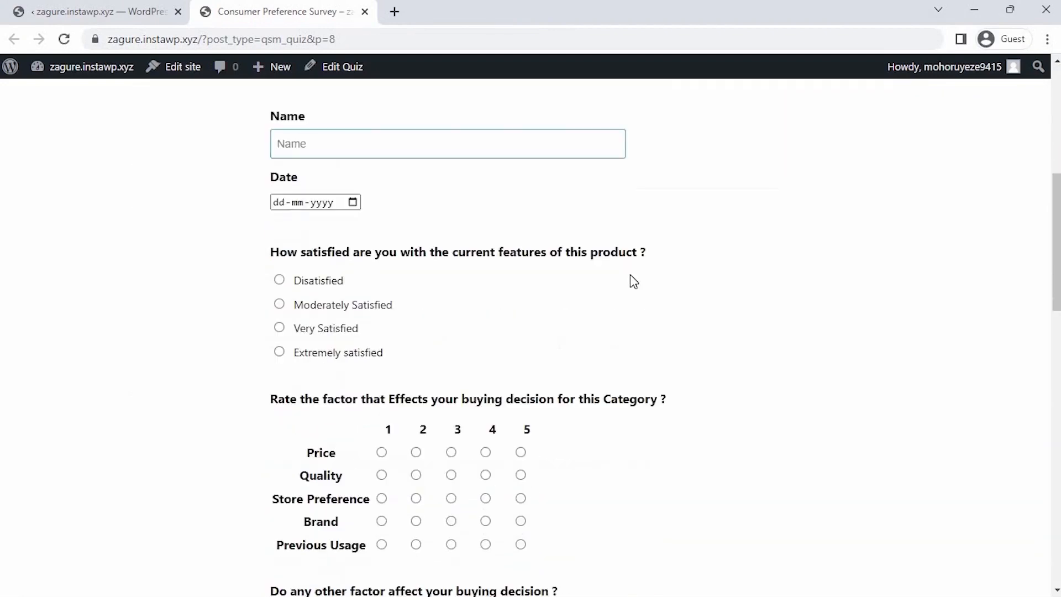
pyautogui.scroll(-4, 630, 275)
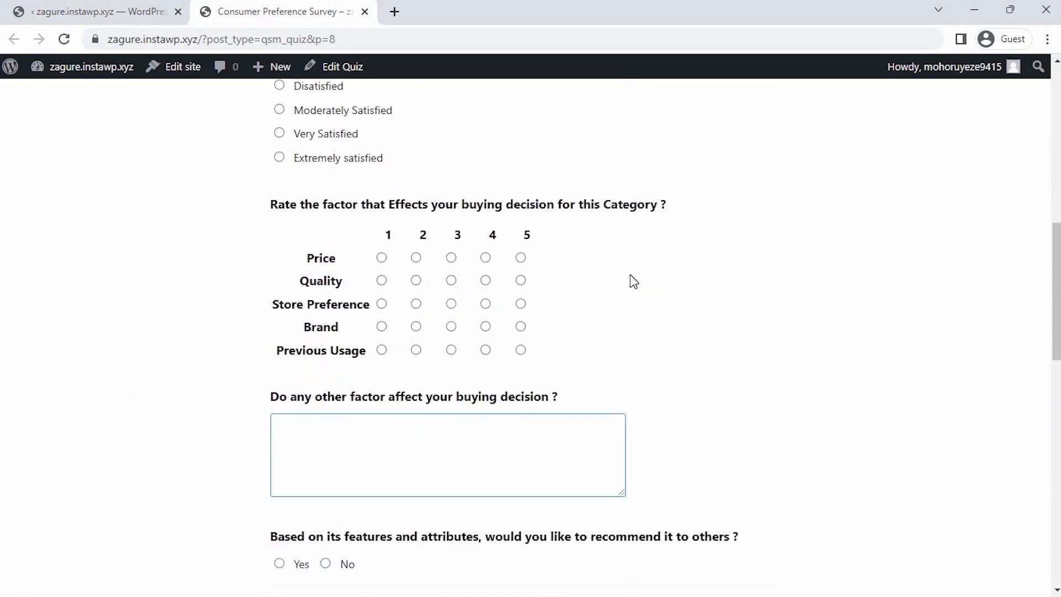
pyautogui.scroll(-1, 630, 275)
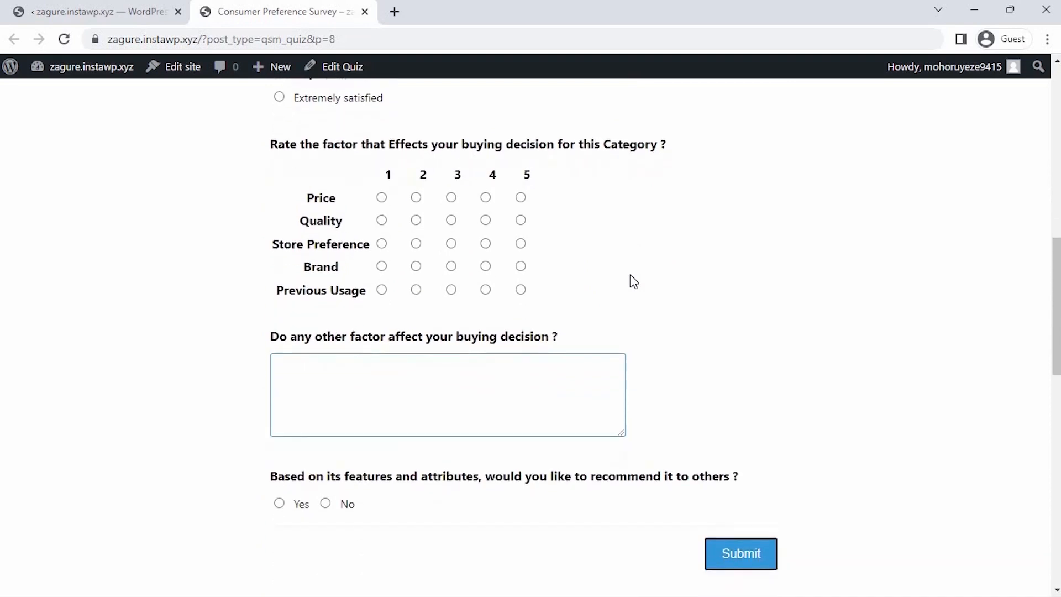
pyautogui.scroll(5, 630, 276)
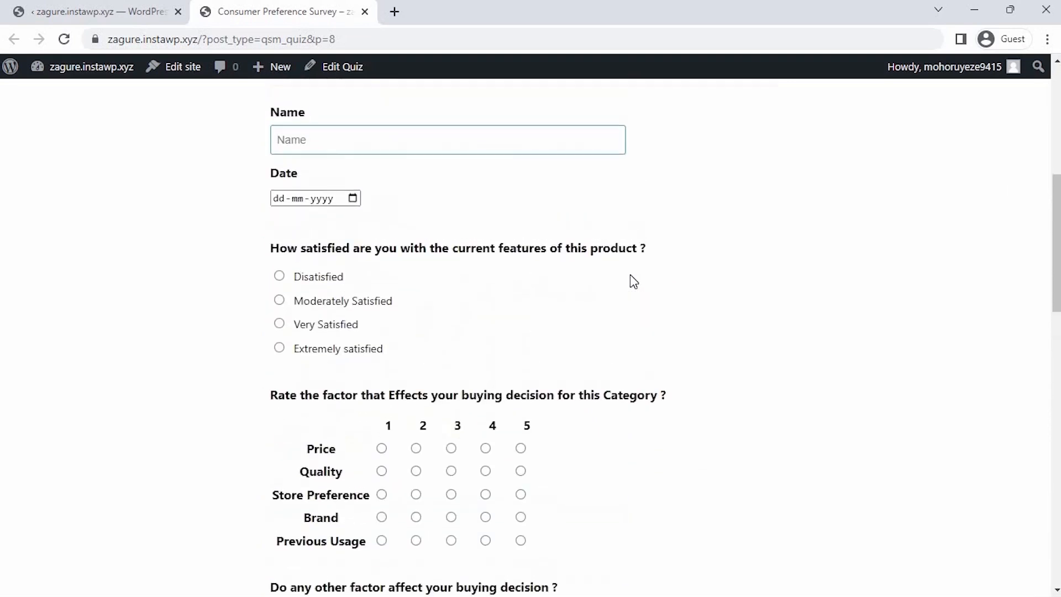
pyautogui.scroll(5, 630, 275)
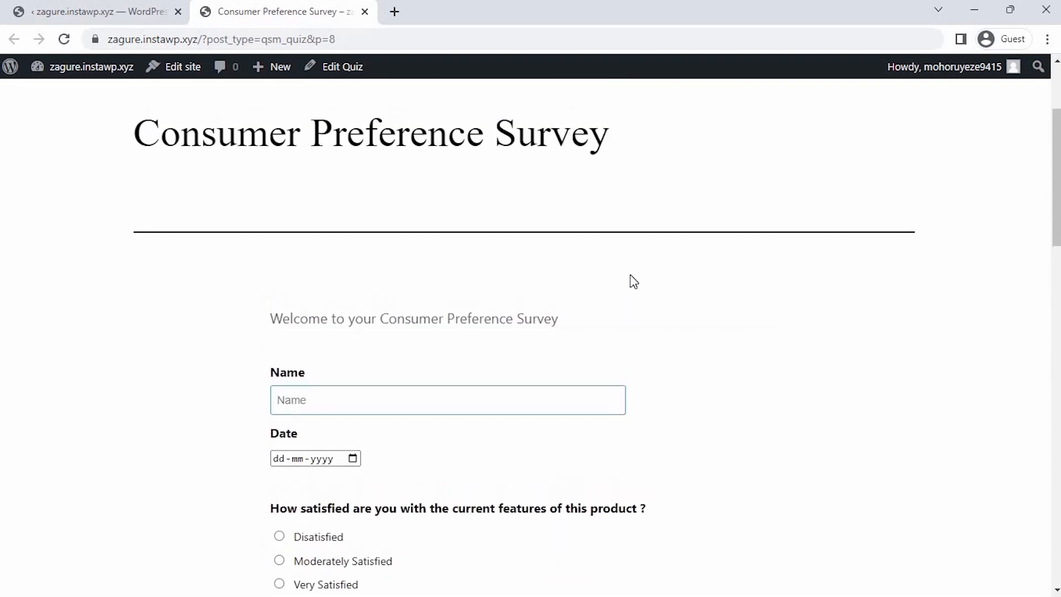
pyautogui.scroll(1, 630, 275)
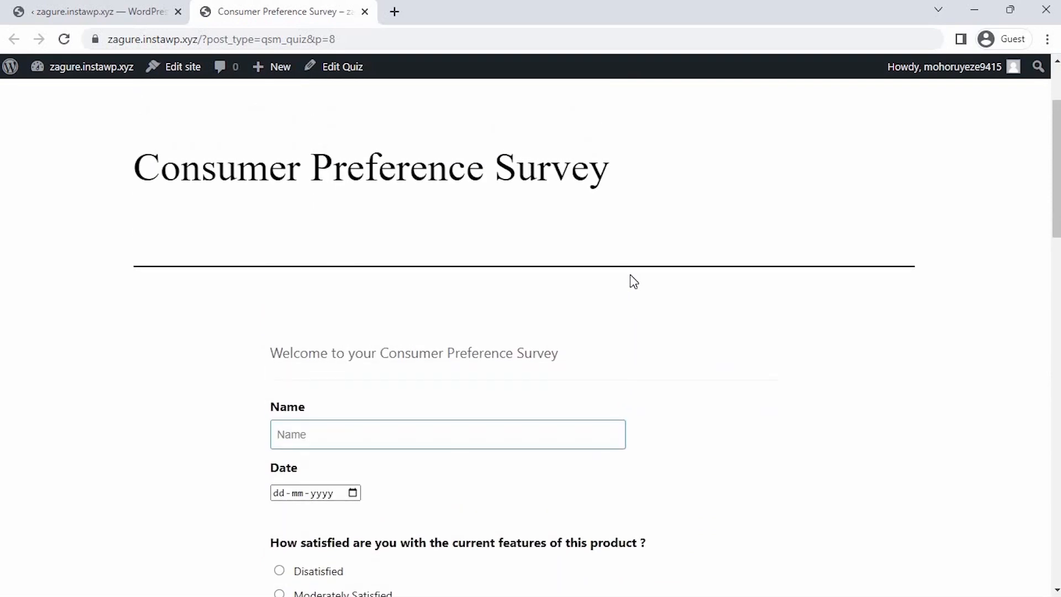
pyautogui.scroll(1, 630, 274)
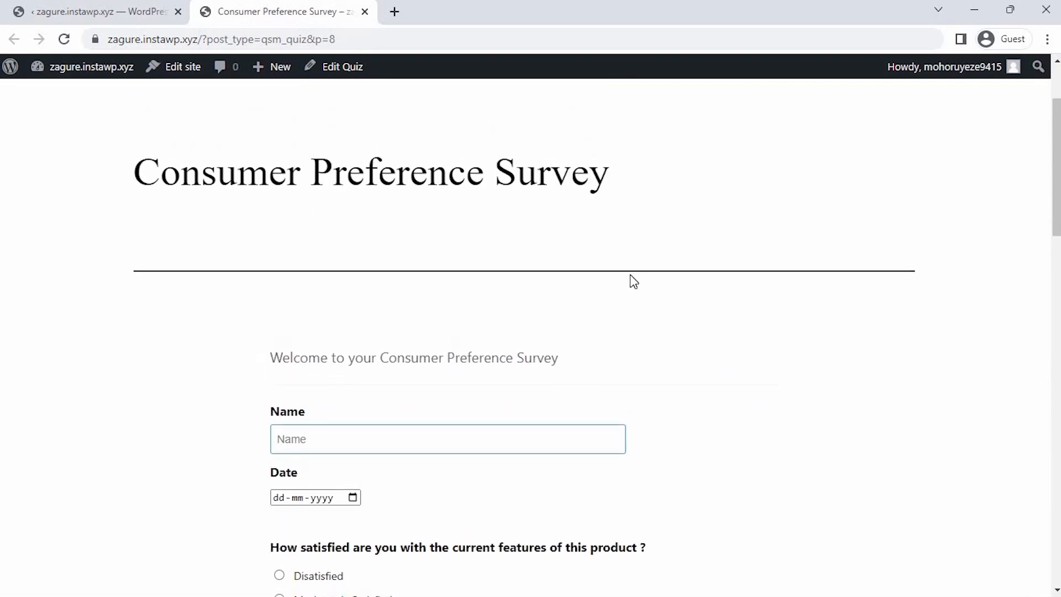